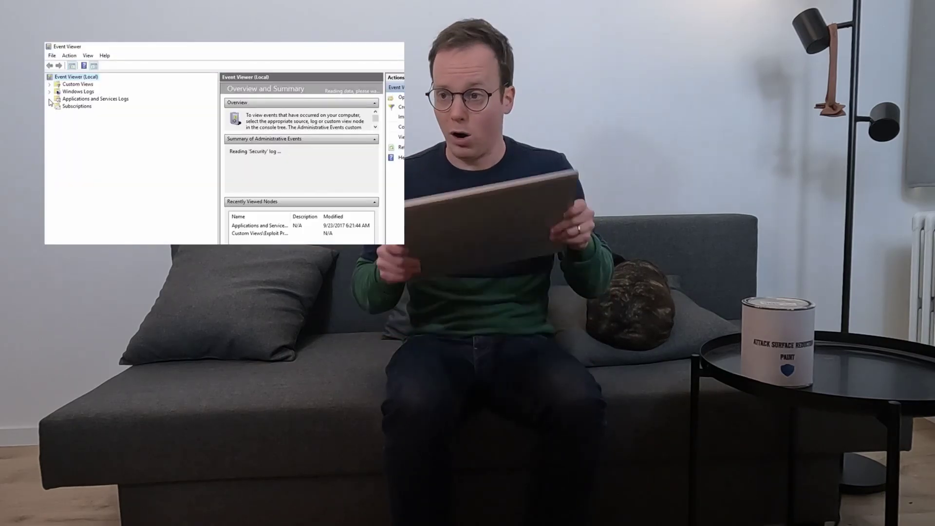
# Open the Microsoft > Windows > Security-Mitigations Kernel Mode event log to list its 1,353 events
pyautogui.click(57, 128)
pyautogui.click(65, 150)
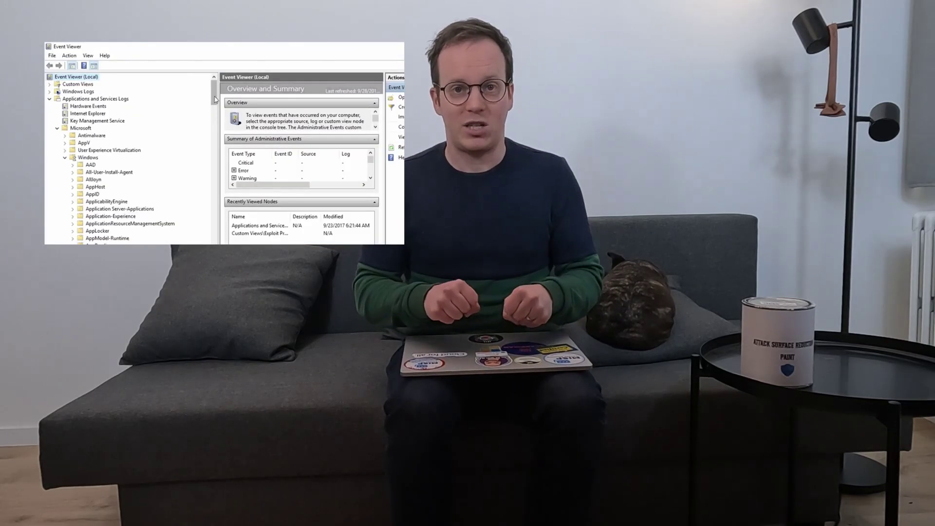
pyautogui.moveTo(214, 92); pyautogui.dragTo(211, 242)
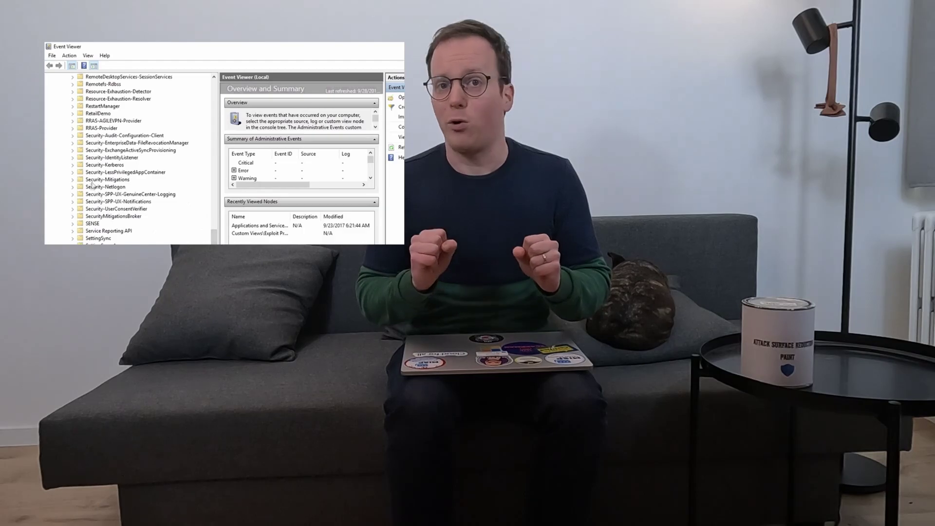
pyautogui.click(107, 179)
pyautogui.doubleClick(251, 97)
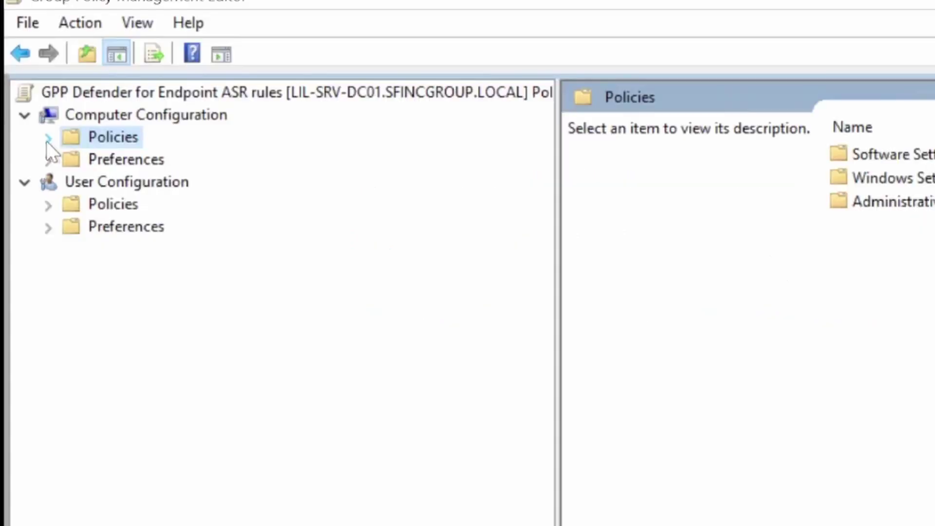
# Navigate to Administrative Templates > Windows Components > Microsoft Defender Antivirus > Exploit Guard > Attack Surface Reduction
pyautogui.click(48, 137)
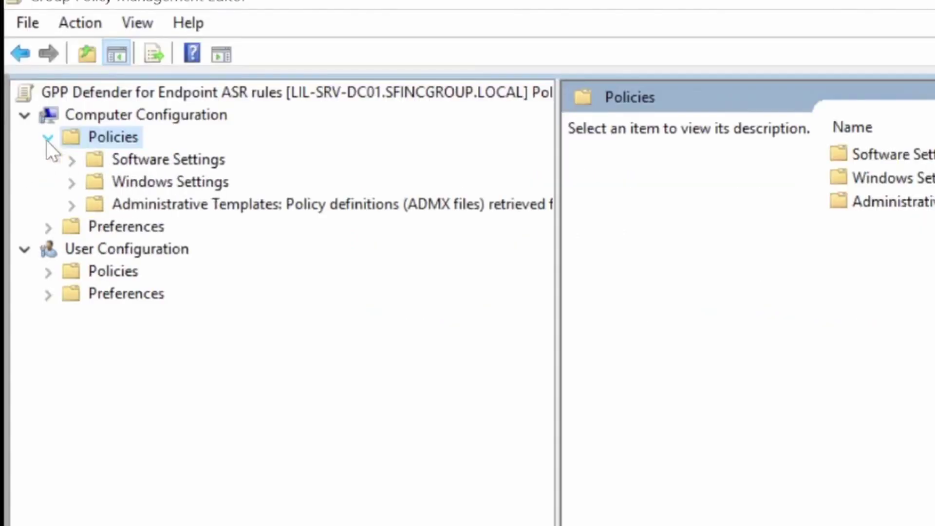
pyautogui.click(72, 205)
pyautogui.click(73, 418)
pyautogui.scroll(-15, 74, 422)
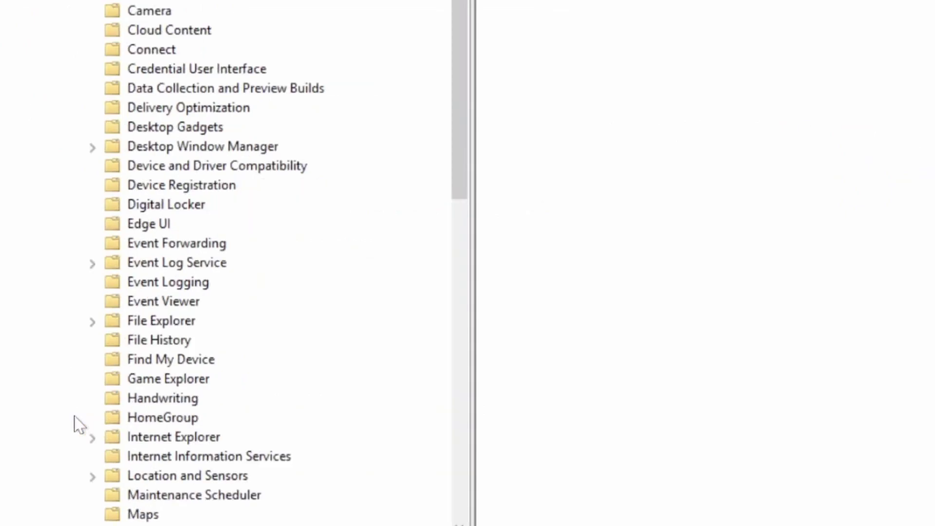
pyautogui.click(93, 243)
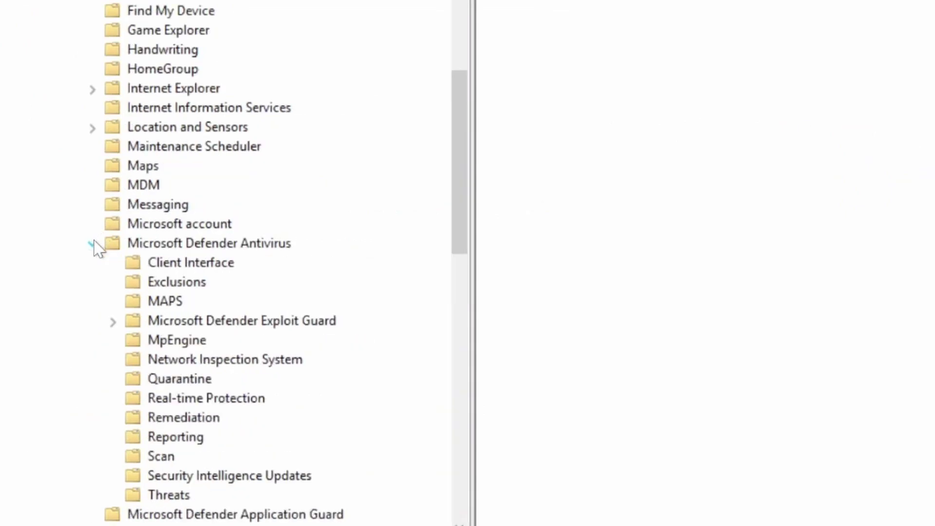
pyautogui.click(113, 321)
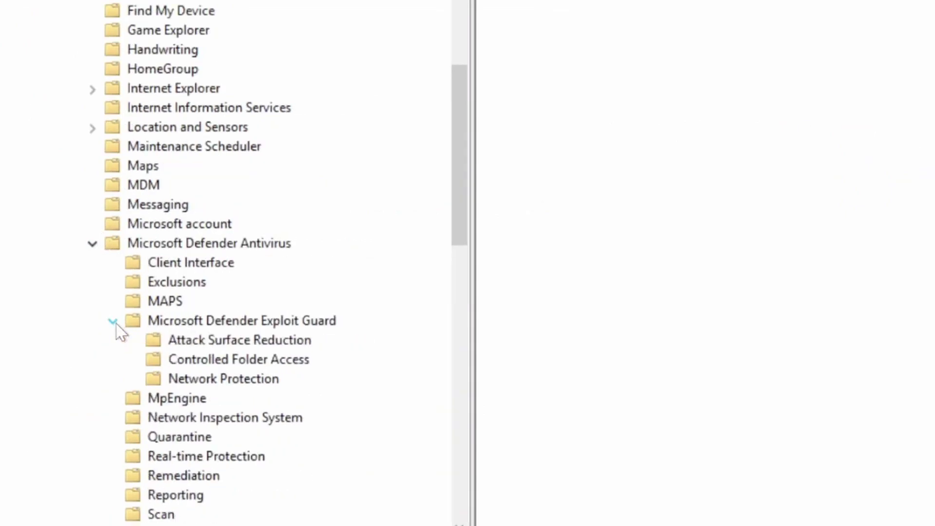
pyautogui.click(200, 341)
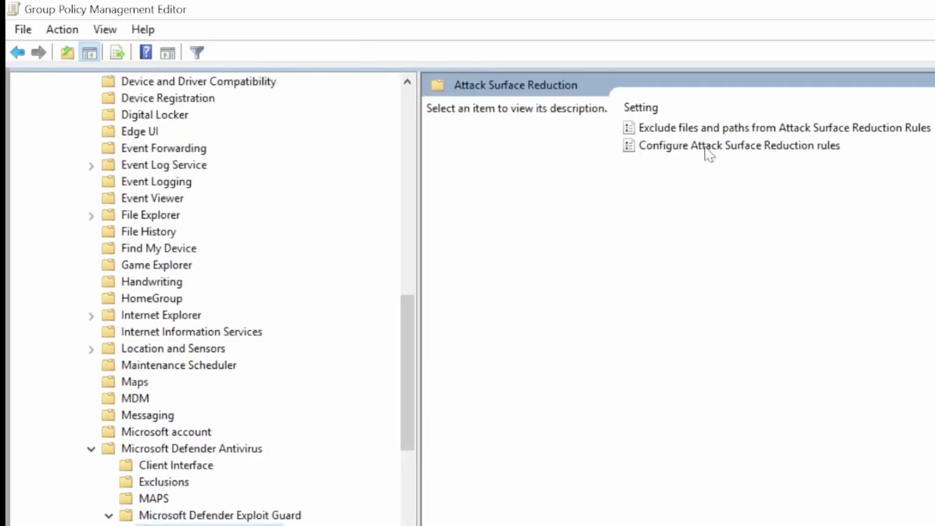
# Open the enabled Configure Attack Surface Reduction rules policy and review its rule GUIDs, each valued 2
pyautogui.doubleClick(707, 146)
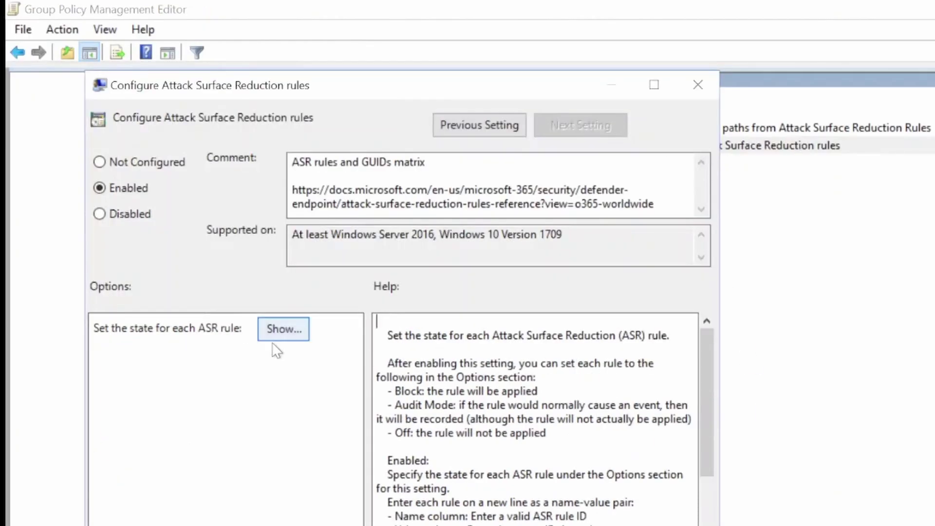
pyautogui.click(289, 335)
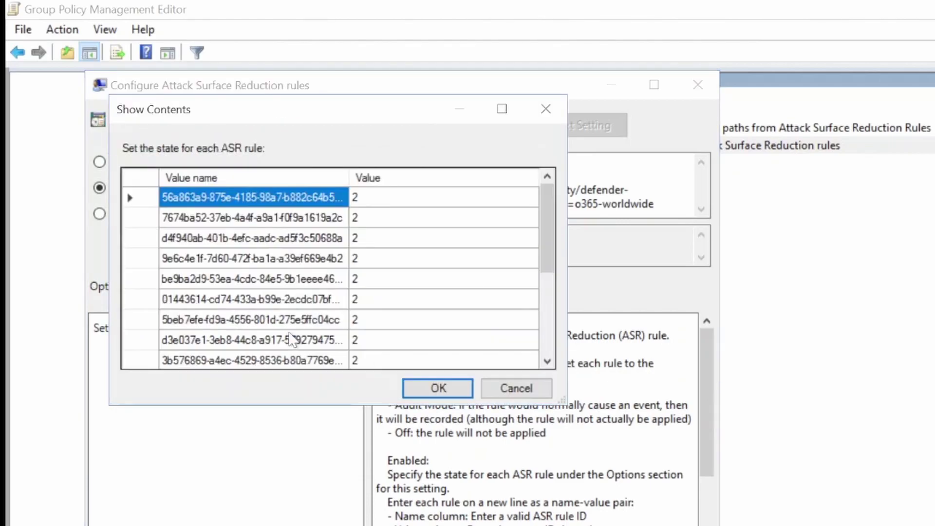
pyautogui.moveTo(560, 402); pyautogui.dragTo(926, 521)
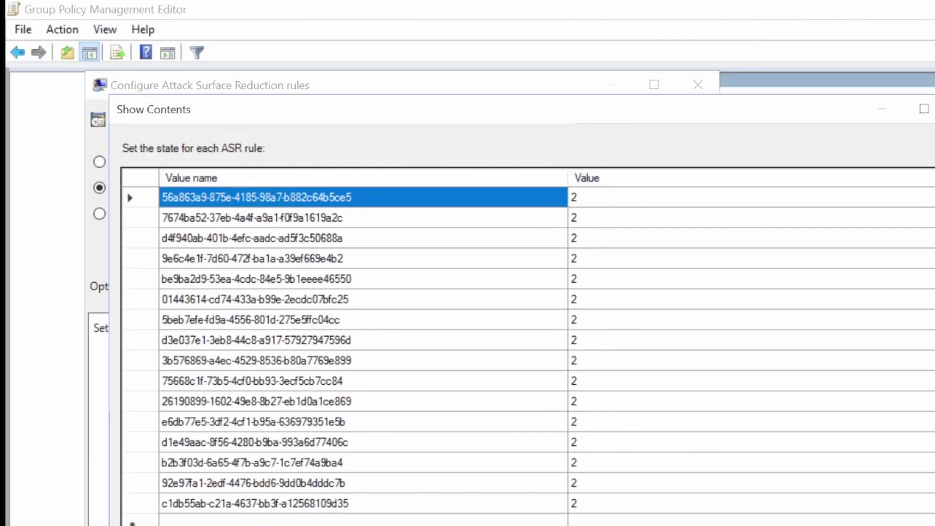
pyautogui.press('Escape')
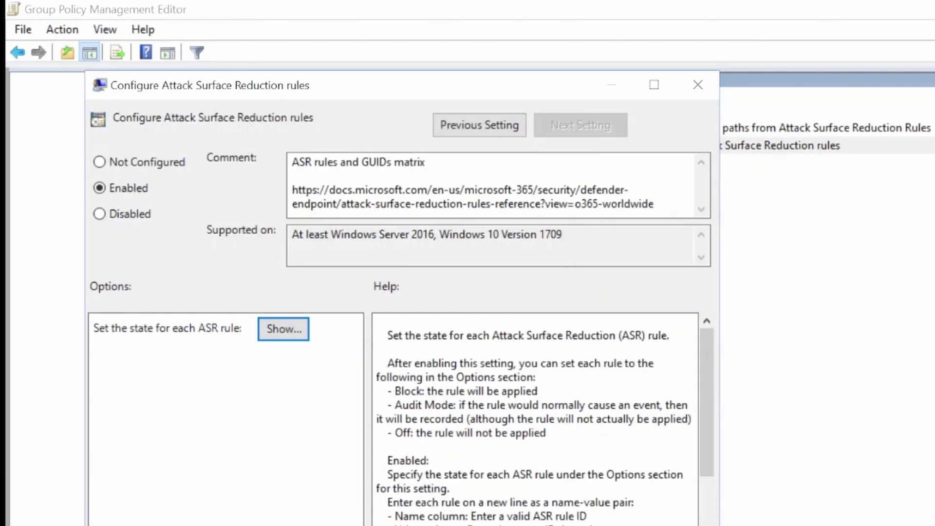
# Close the Configure Attack Surface Reduction rules policy window
pyautogui.press('Escape')
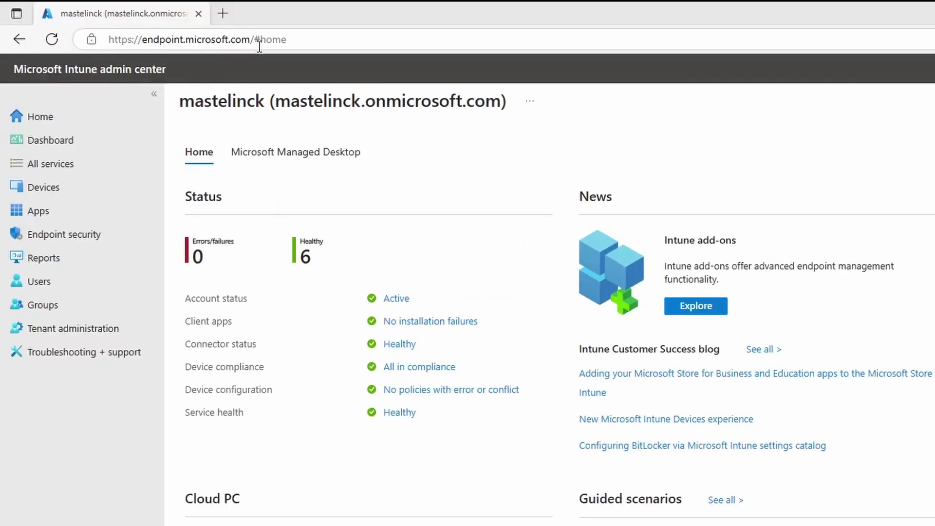
# Create an Attack Surface Reduction Rules policy for Windows 10, Windows 11, and Windows Server
pyautogui.click(88, 235)
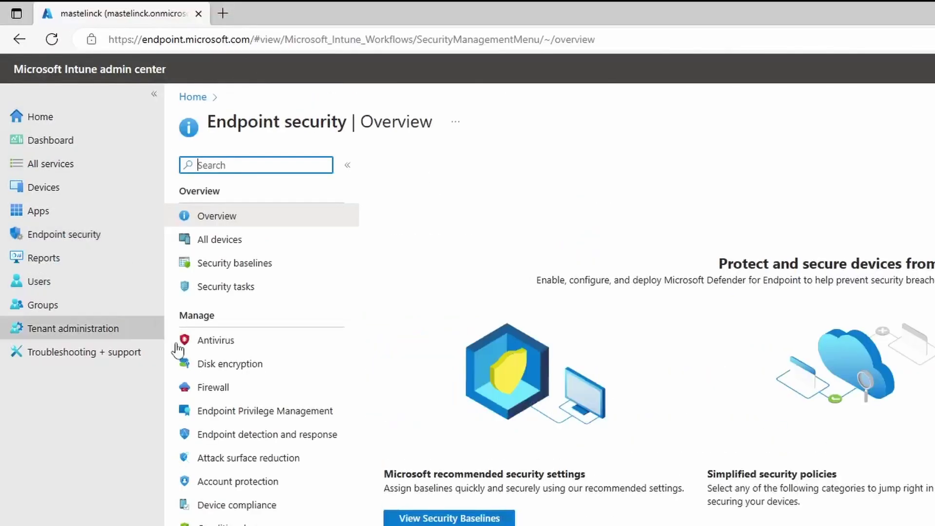
pyautogui.click(265, 460)
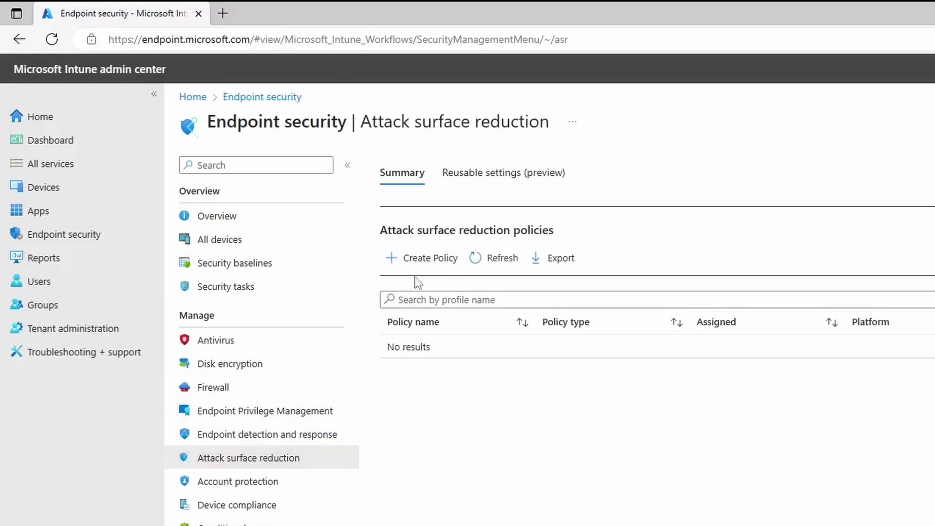
pyautogui.click(423, 259)
pyautogui.click(768, 44)
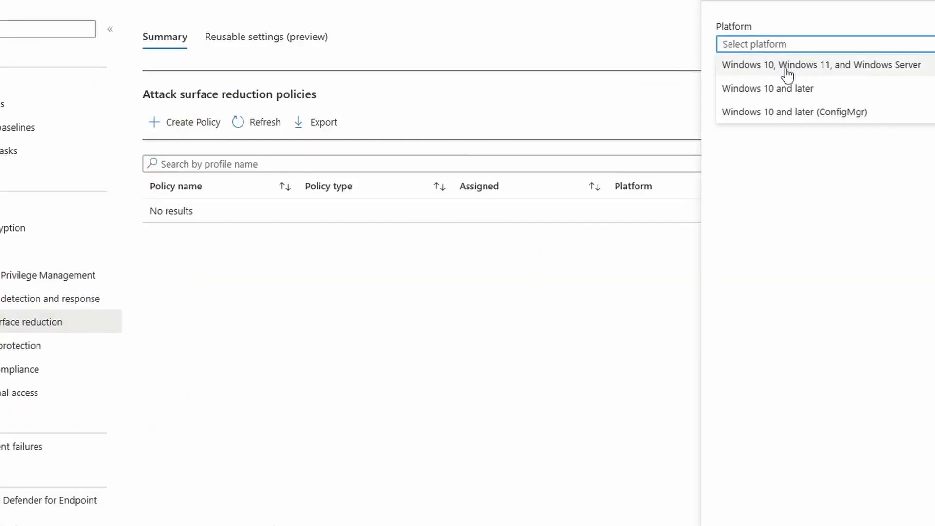
pyautogui.click(860, 68)
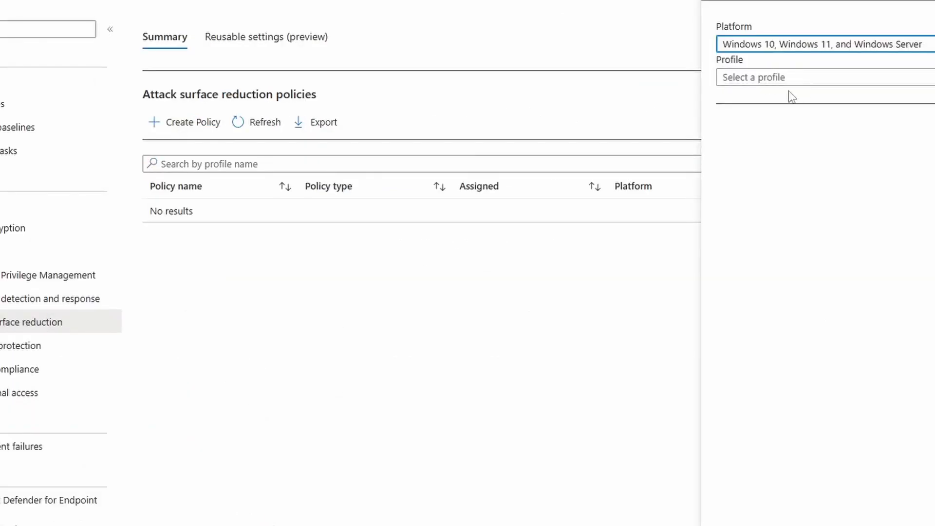
pyautogui.click(784, 82)
pyautogui.click(786, 100)
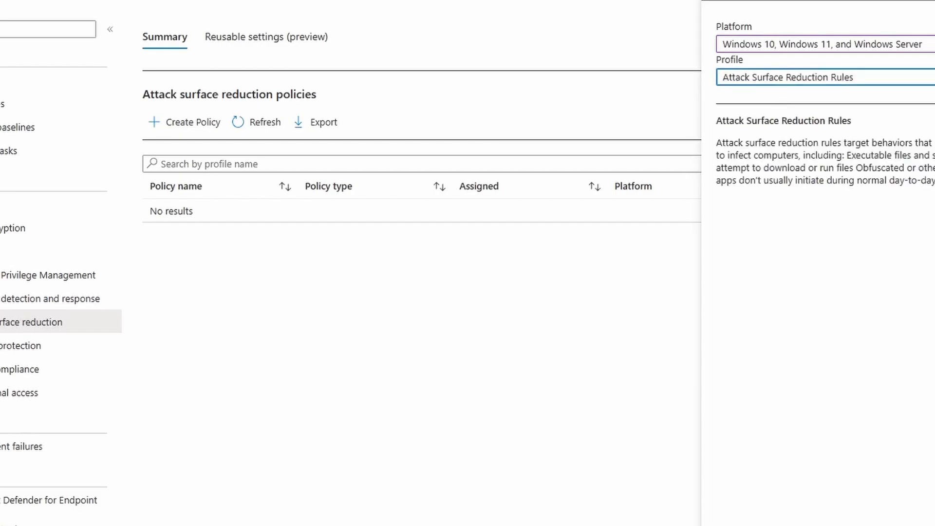
pyautogui.click(156, 73)
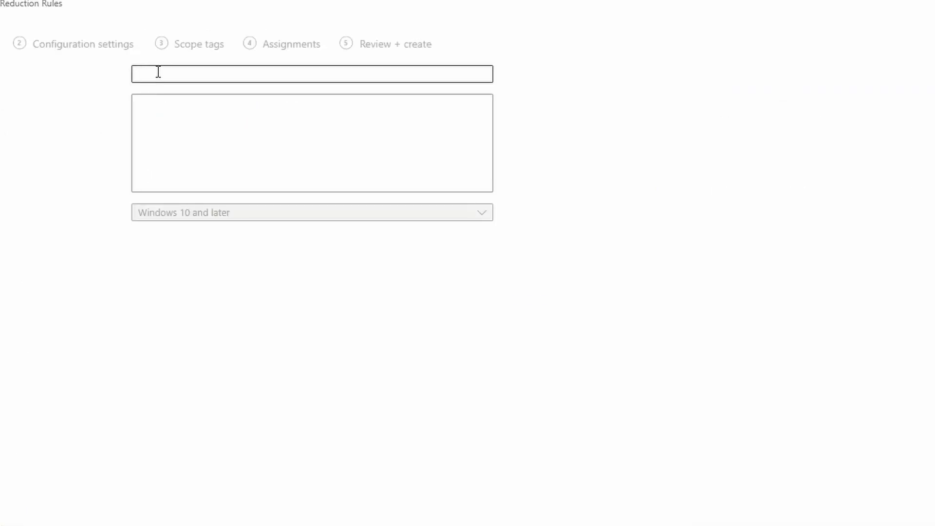
# Name the profile 'asr' and move on to its rule configuration settings
pyautogui.write('asr')
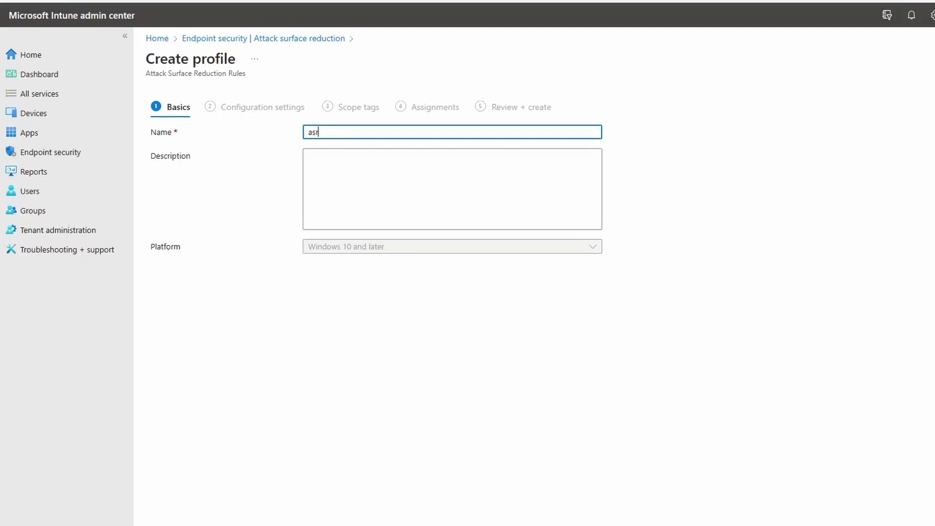
pyautogui.click(282, 488)
pyautogui.scroll(-8, 294, 194)
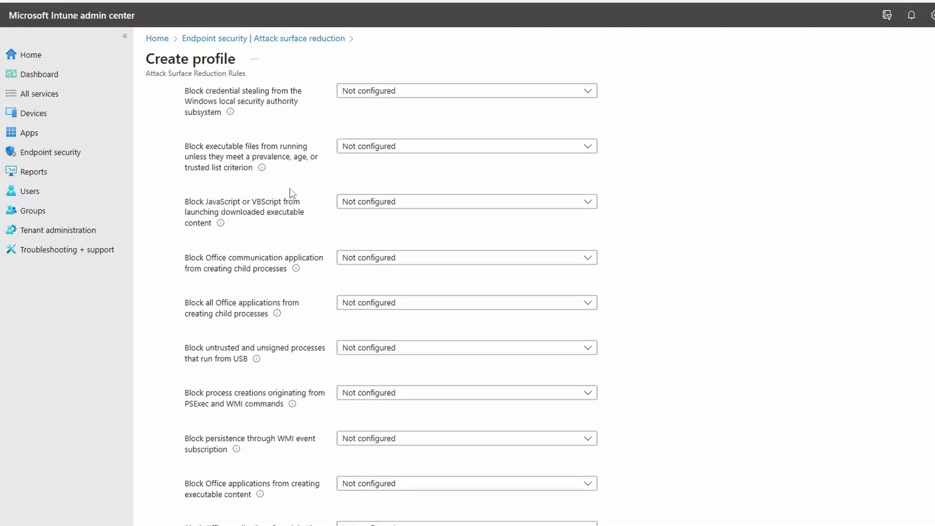
pyautogui.scroll(-2, 281, 286)
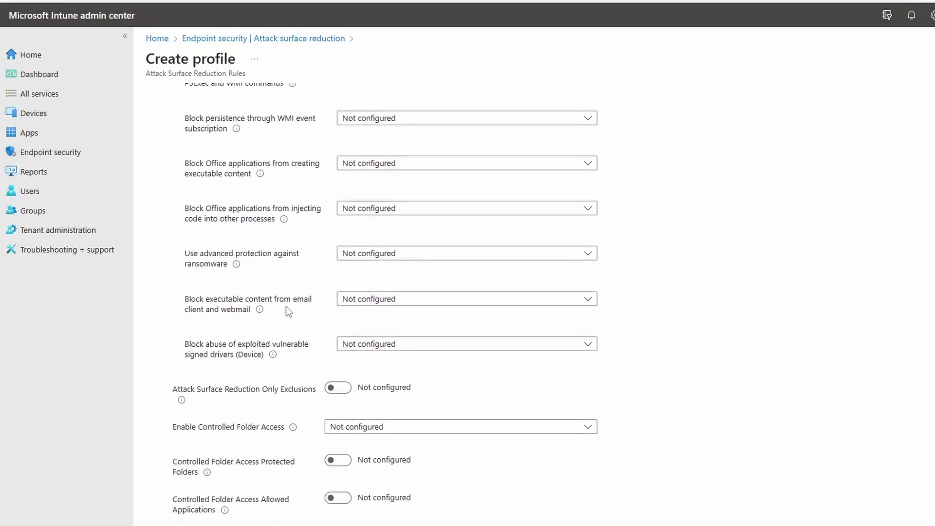
pyautogui.scroll(10, 305, 399)
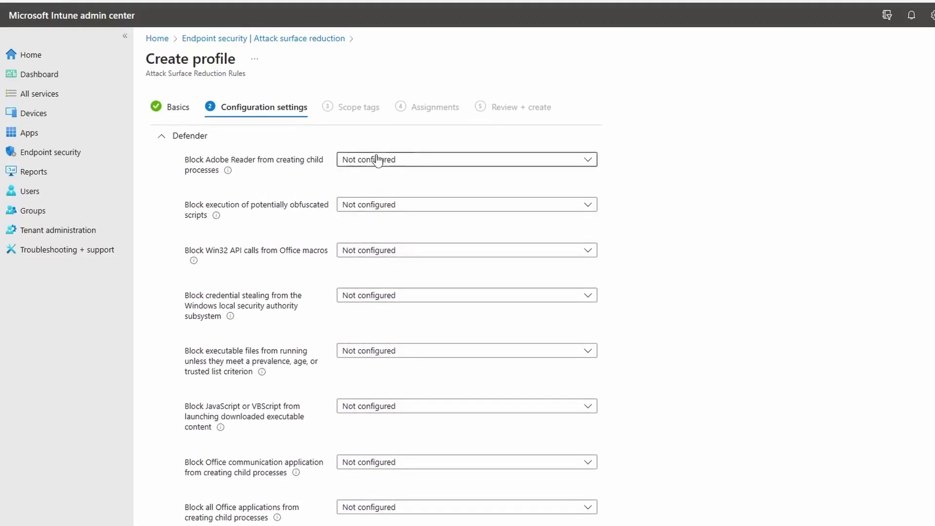
pyautogui.click(378, 159)
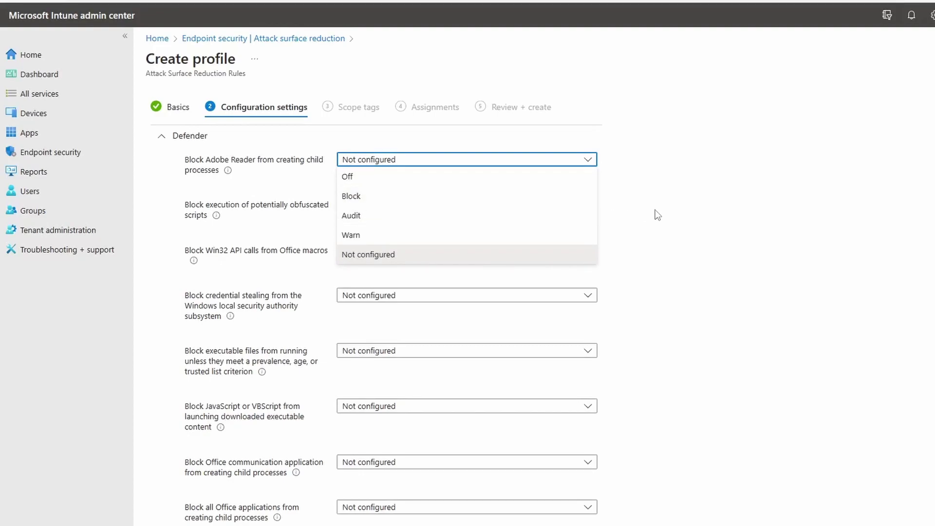
# Set Block Adobe Reader from creating child processes to Audit, leaving other rules Not configured
pyautogui.click(368, 219)
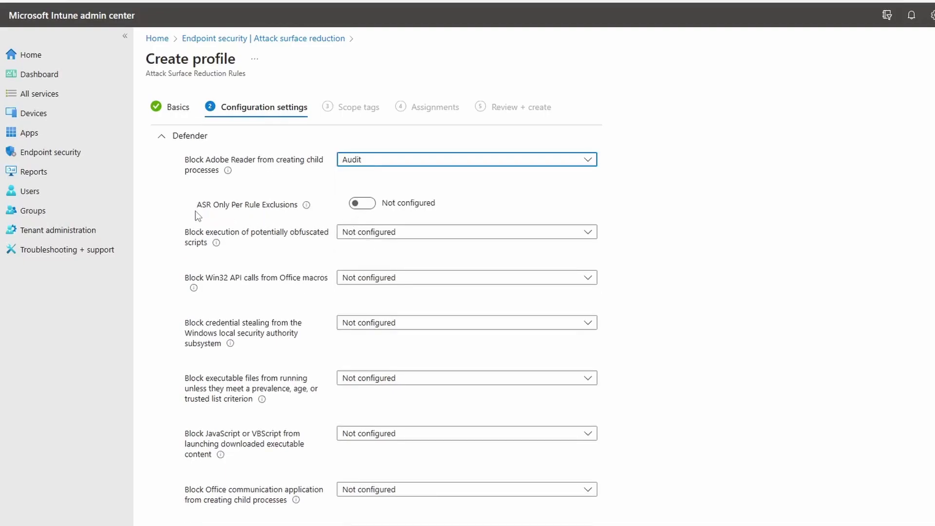
pyautogui.moveTo(196, 205); pyautogui.dragTo(298, 207)
pyautogui.click(237, 202)
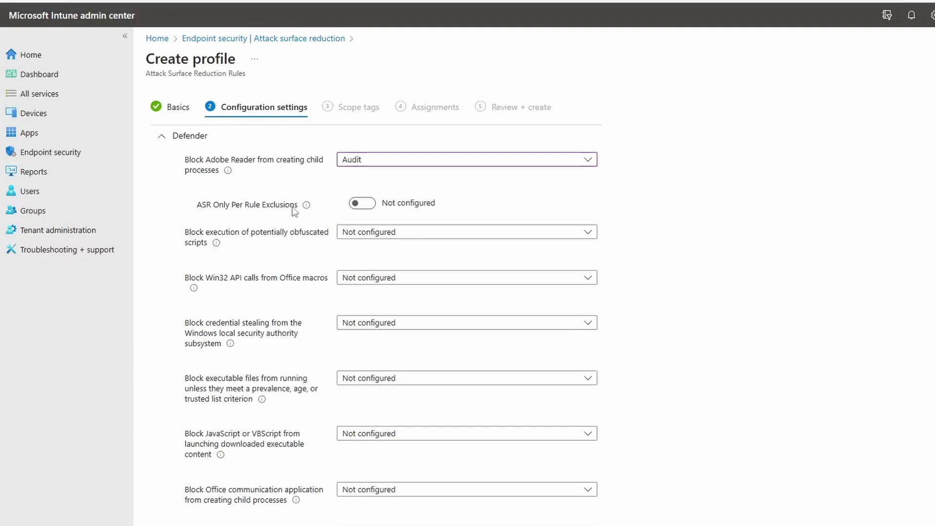
pyautogui.moveTo(305, 206)
pyautogui.scroll(-3, 322, 238)
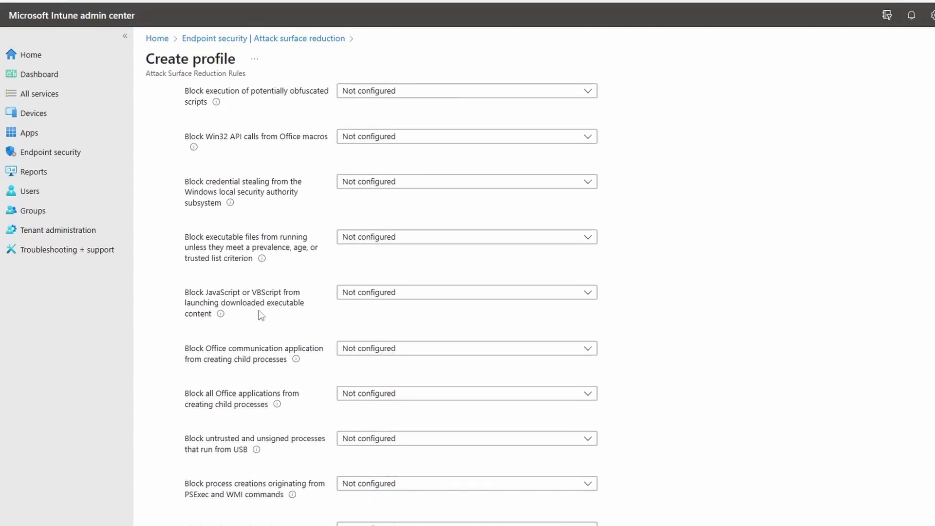
pyautogui.scroll(-8, 259, 299)
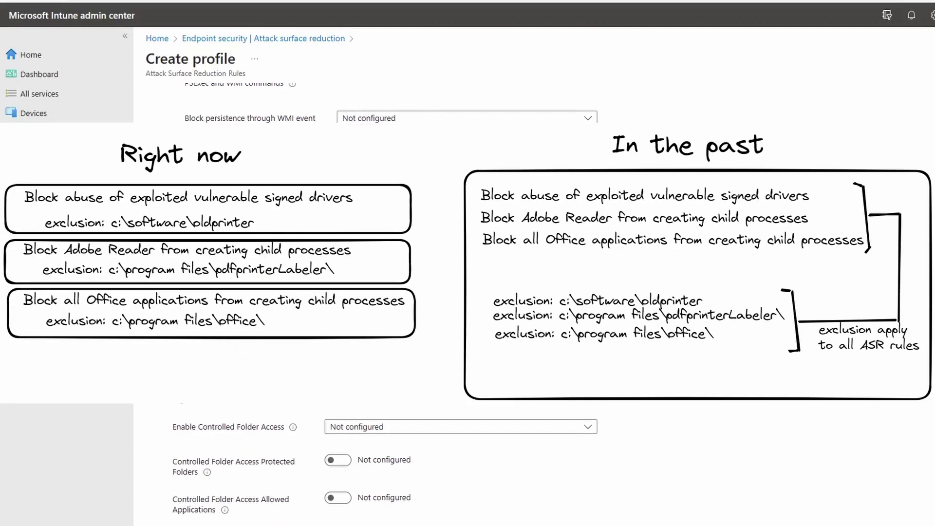
pyautogui.scroll(6, 324, 409)
pyautogui.scroll(4, 370, 463)
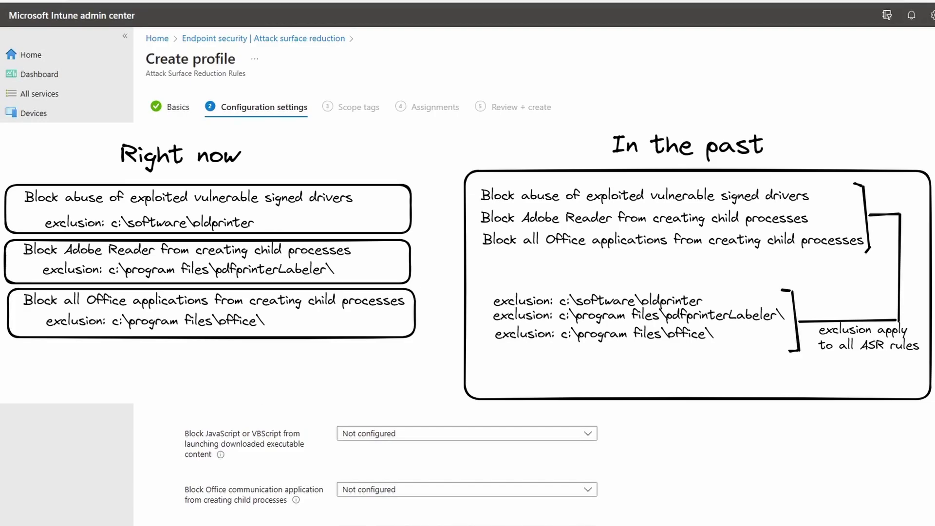
pyautogui.scroll(-7, 419, 453)
pyautogui.scroll(-5, 293, 482)
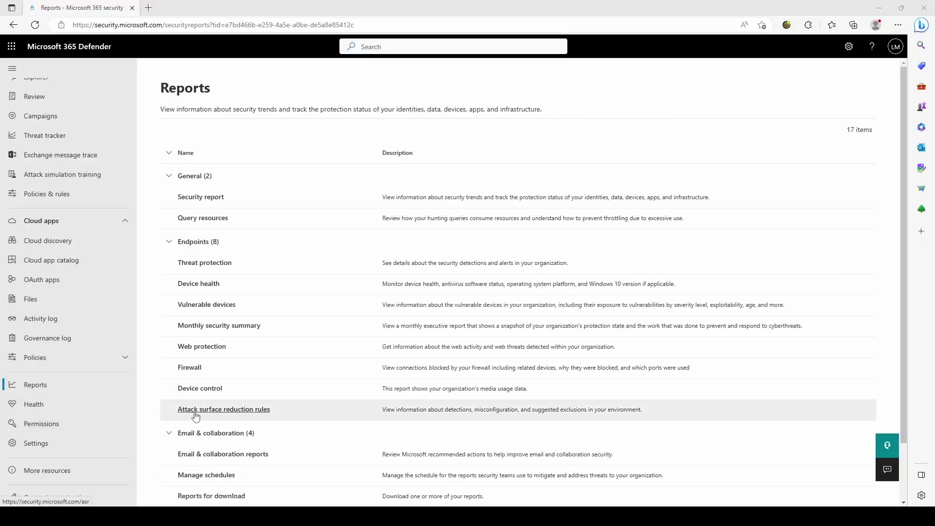
# Review the Attack surface reduction rules report's audited detections, then go to Advanced hunting
pyautogui.click(211, 412)
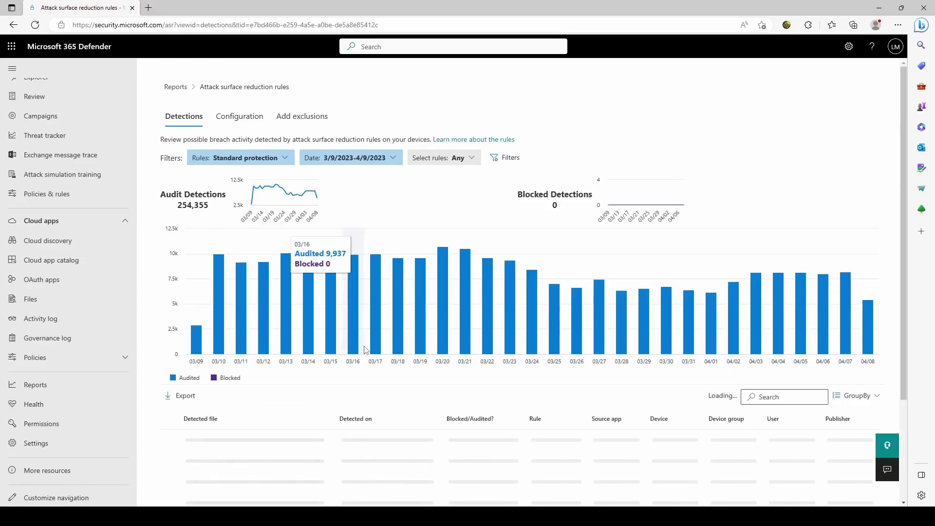
pyautogui.scroll(-2, 376, 326)
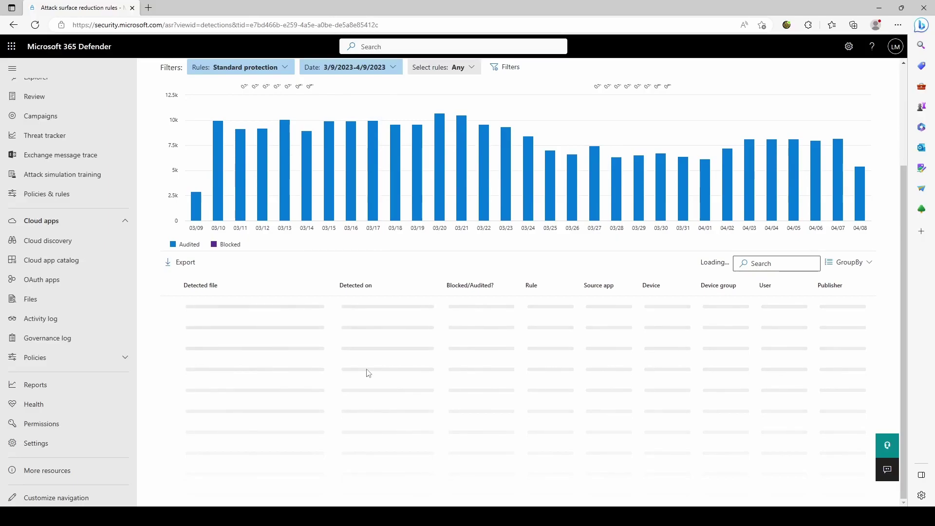
pyautogui.scroll(2, 368, 373)
pyautogui.scroll(4, 73, 139)
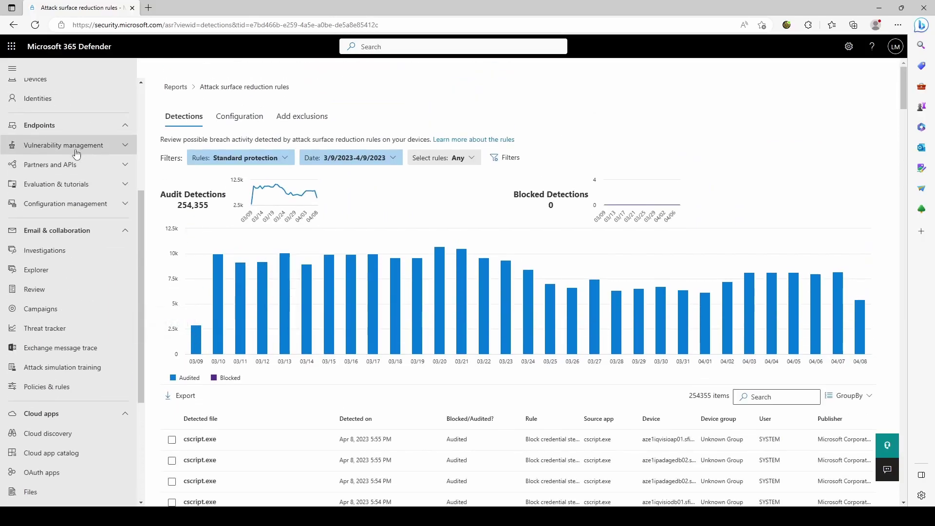
pyautogui.scroll(5, 80, 155)
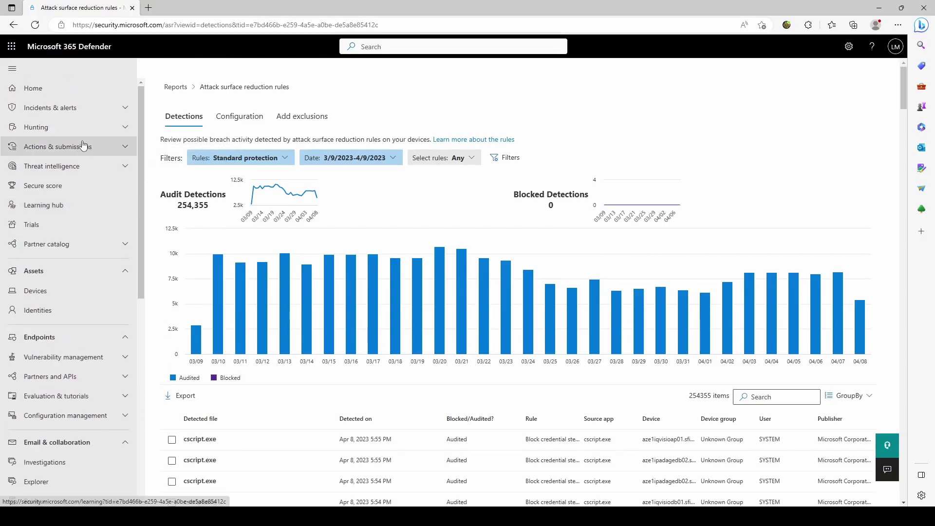
pyautogui.click(107, 127)
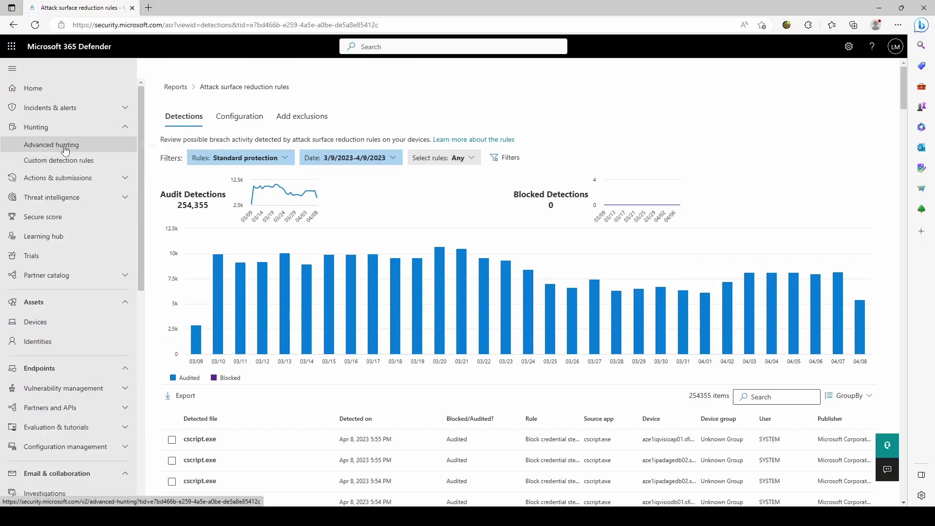
pyautogui.click(65, 146)
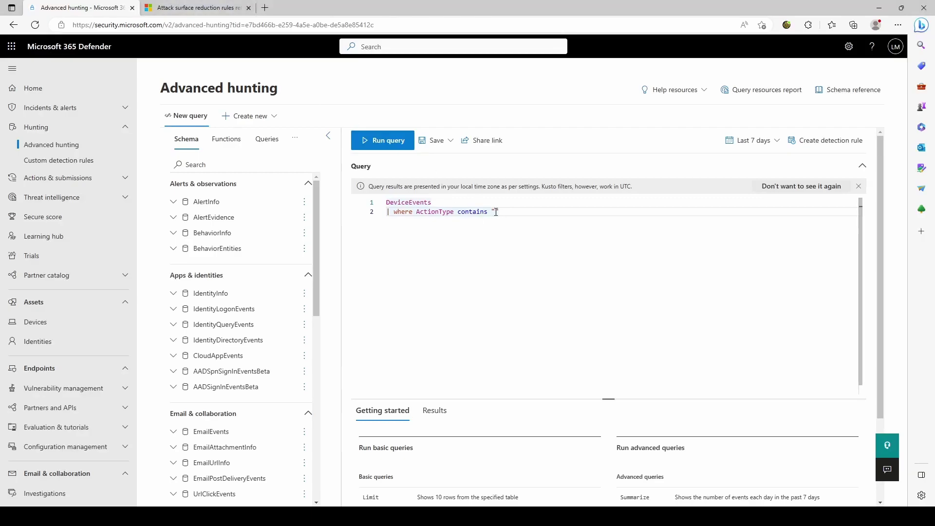
# Copy the AsrLsassCredentialTheftAudited action type from the Microsoft Learn ASR rules reference
pyautogui.click(201, 13)
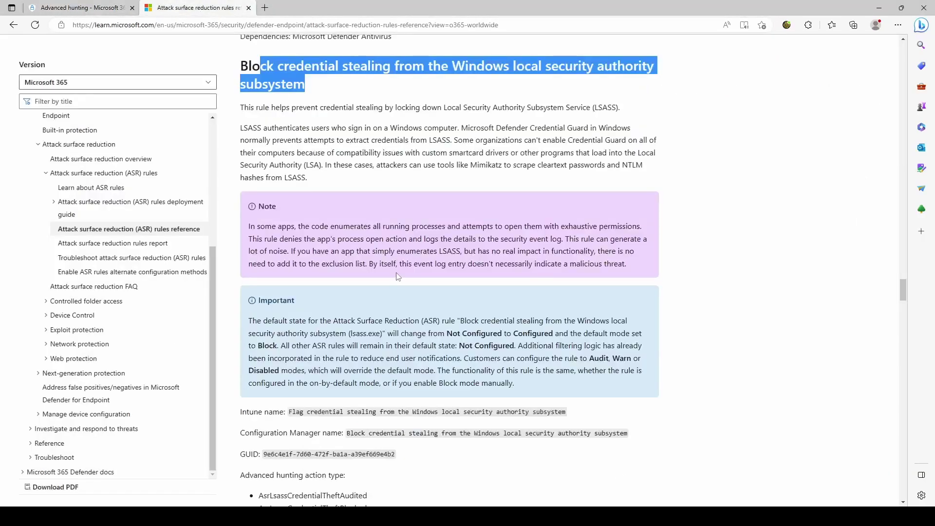
pyautogui.click(376, 93)
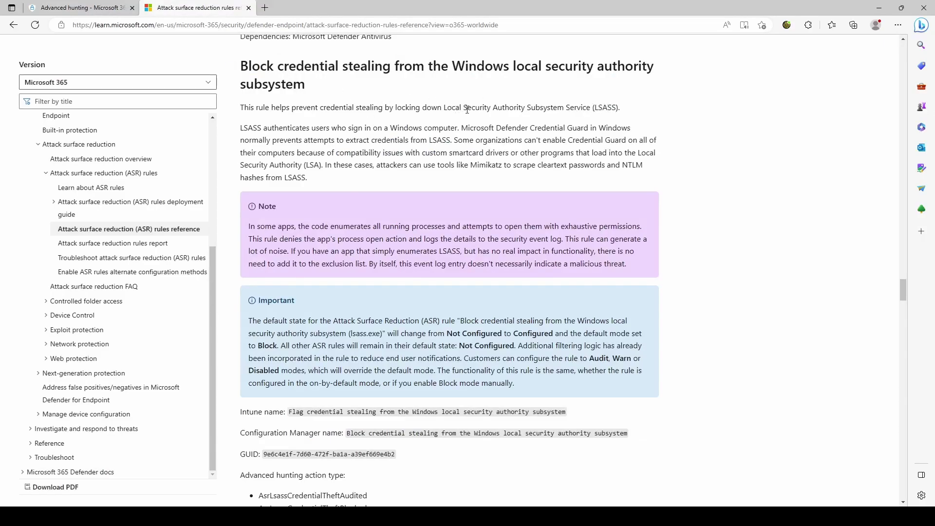
pyautogui.scroll(-1, 461, 199)
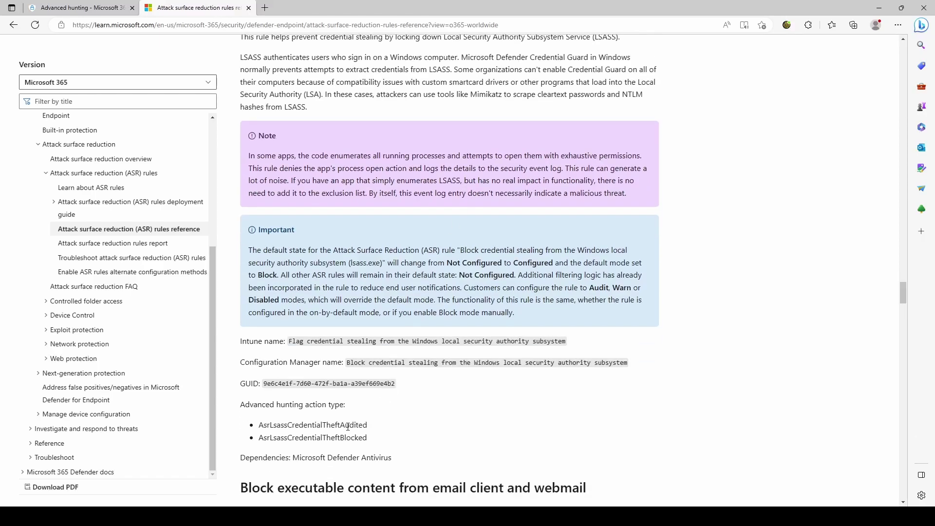
pyautogui.moveTo(373, 430); pyautogui.dragTo(259, 426)
pyautogui.hotkey('ctrl', 'c')
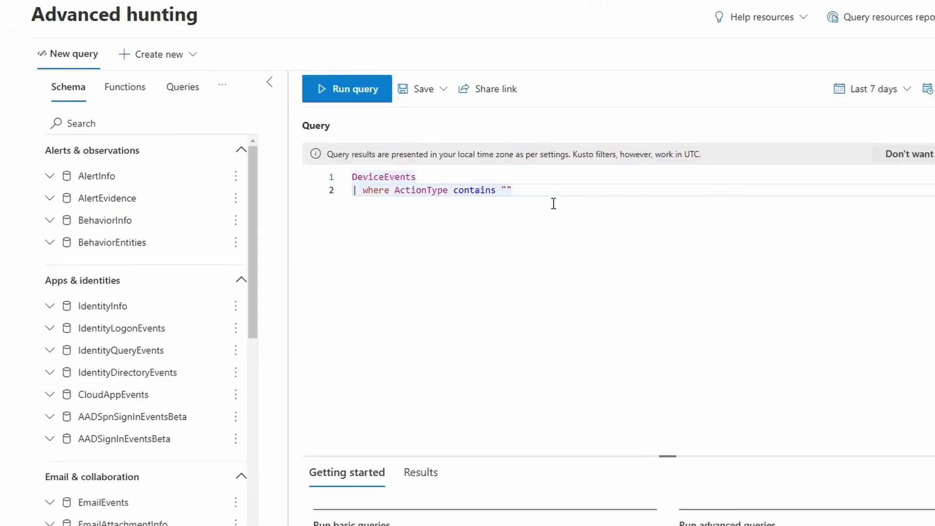
# Paste AsrLsassCredentialTheftAudited into the DeviceEvents ActionType filter, run the query and review results
pyautogui.click(510, 190)
pyautogui.hotkey('ctrl', 'v')
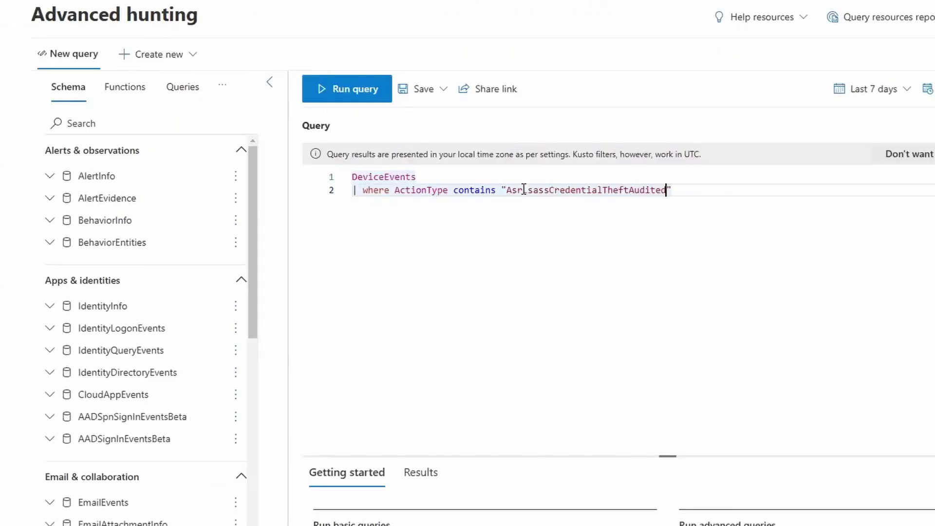
pyautogui.click(679, 188)
pyautogui.hotkey('shift', 'Return')
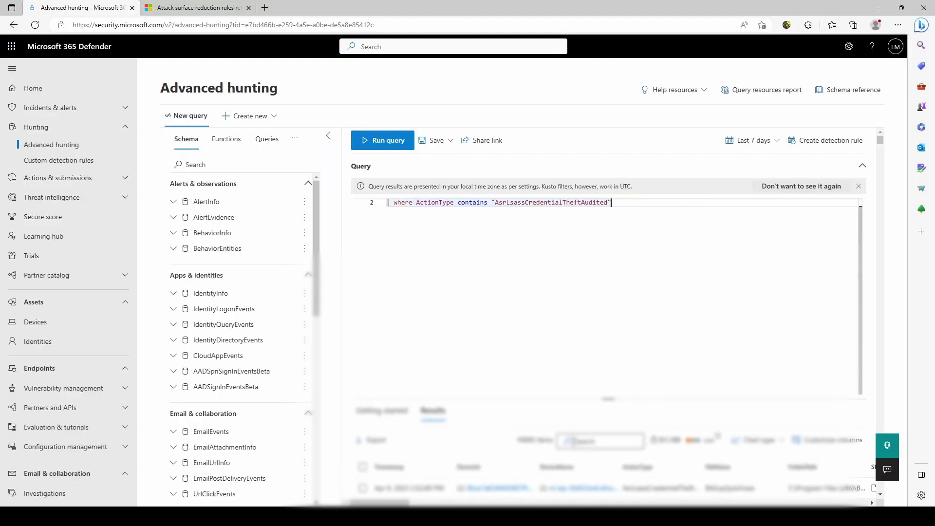
pyautogui.scroll(-3, 573, 441)
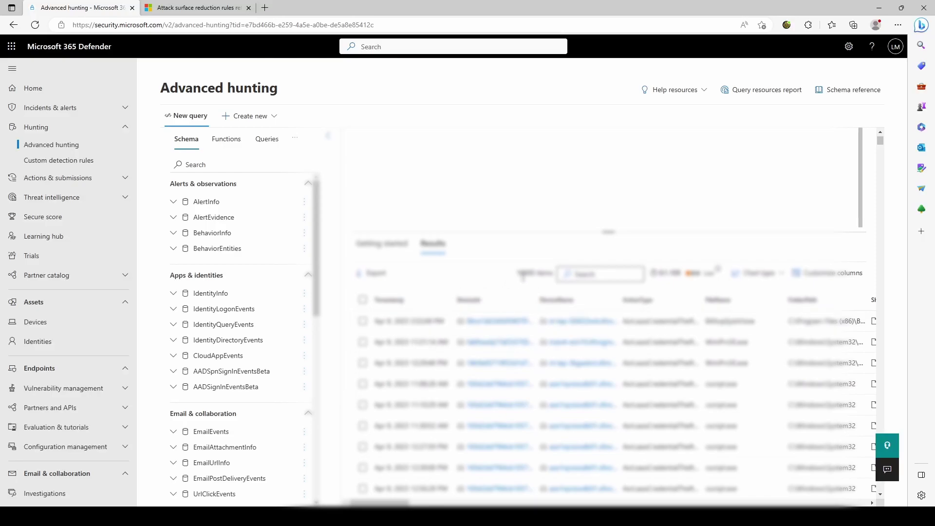
pyautogui.scroll(-3, 564, 377)
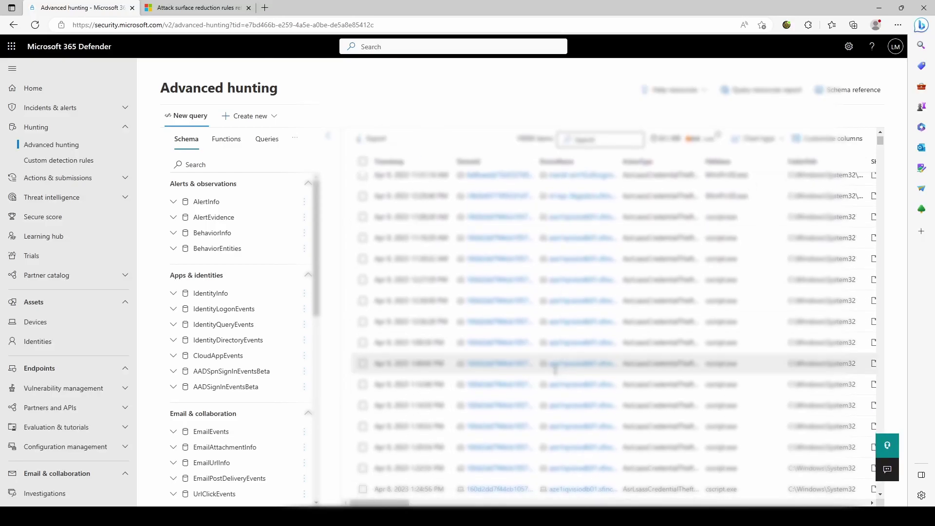
pyautogui.scroll(-2, 559, 345)
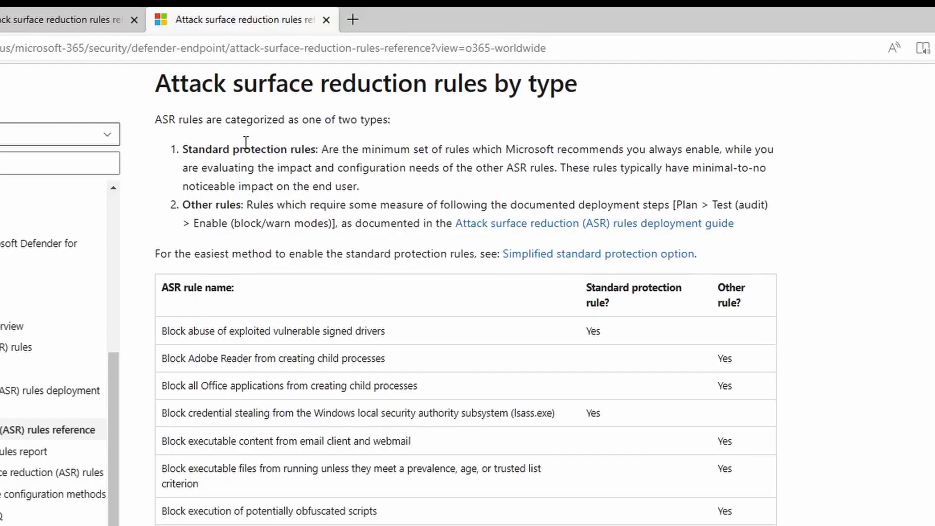
pyautogui.moveTo(182, 149); pyautogui.dragTo(406, 189)
pyautogui.click(618, 179)
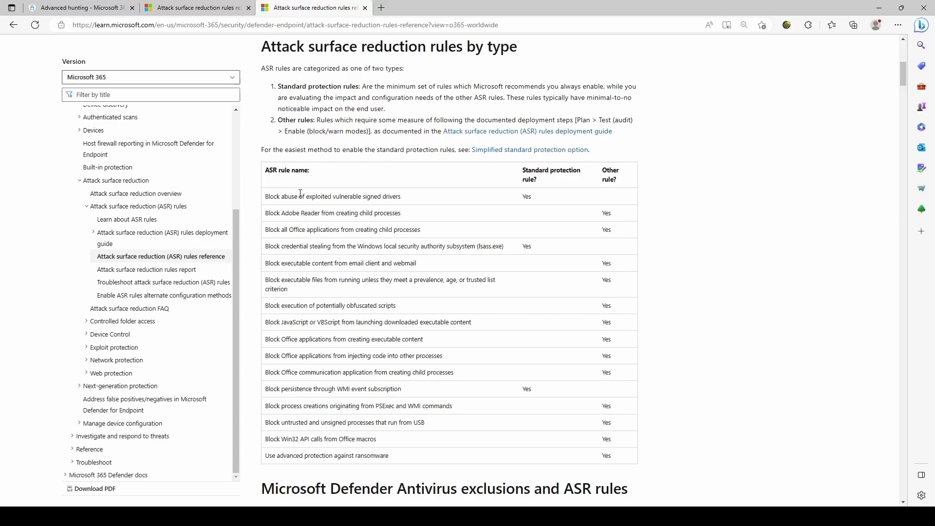
pyautogui.moveTo(291, 197); pyautogui.dragTo(401, 197)
pyautogui.moveTo(273, 246); pyautogui.dragTo(510, 247)
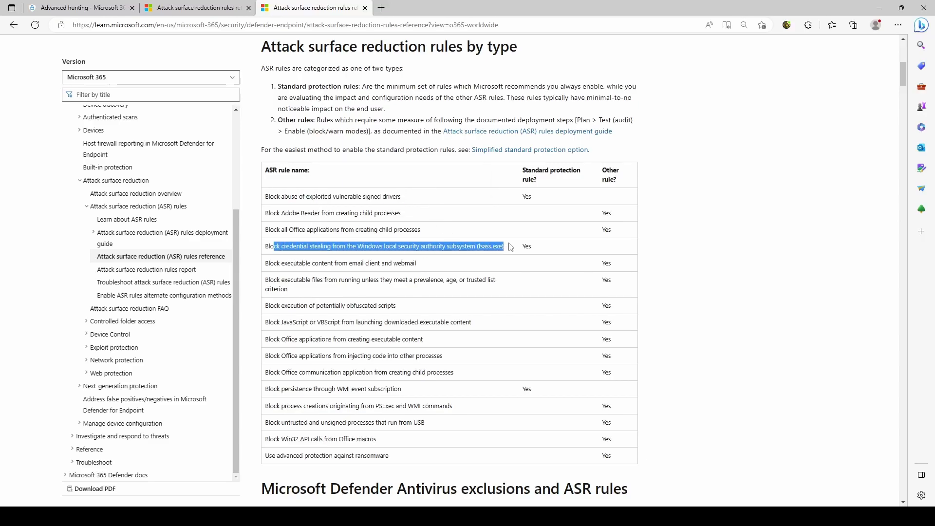
pyautogui.click(488, 249)
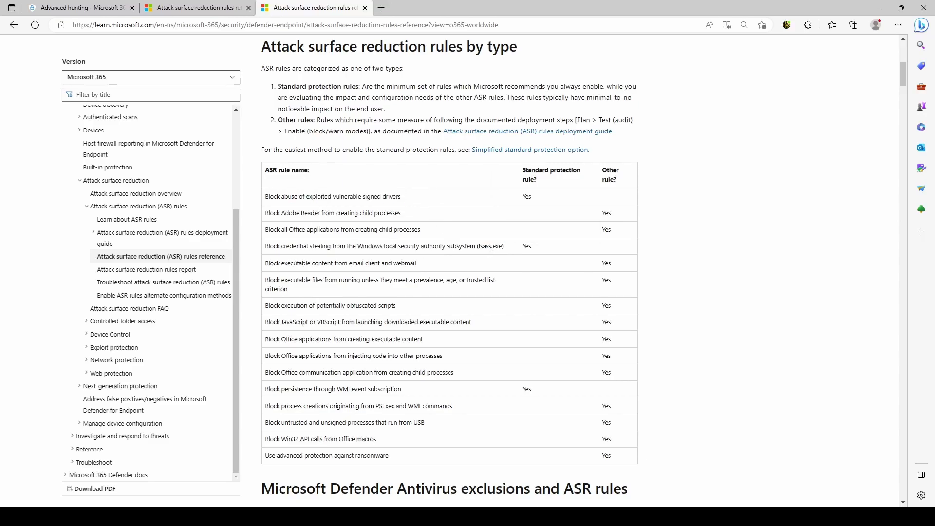
pyautogui.moveTo(273, 390); pyautogui.dragTo(418, 387)
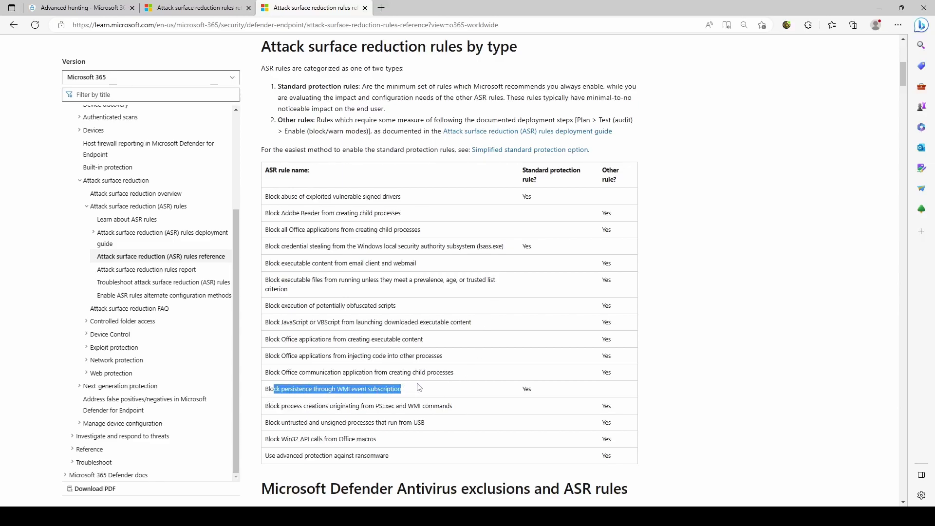
pyautogui.click(413, 390)
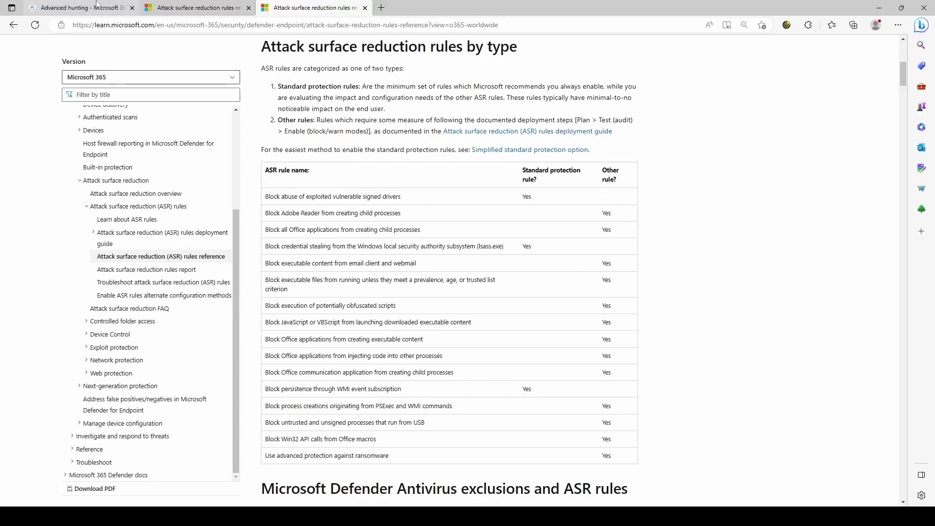
# Delete the stray trailing dashes after AsrLsassCredentialTheftAudited on line 2 of the hunting query
pyautogui.click(78, 8)
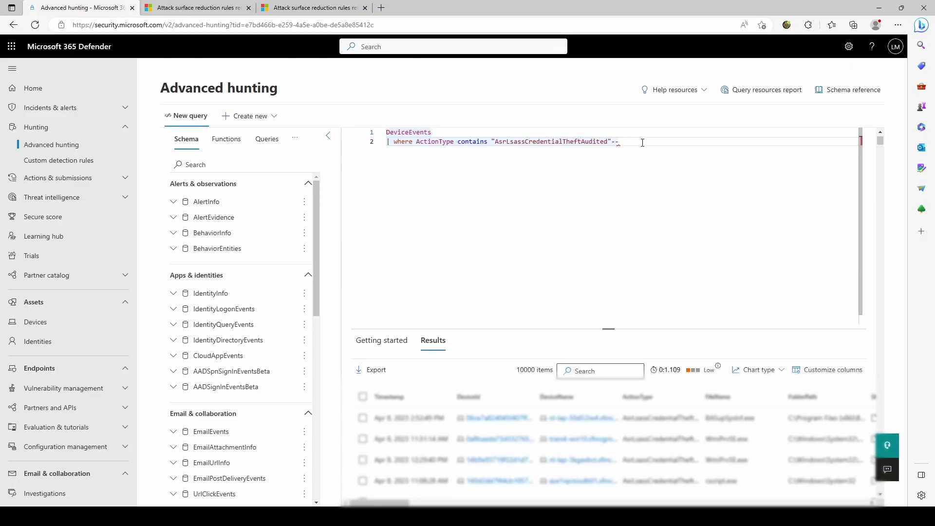
pyautogui.moveTo(622, 142); pyautogui.dragTo(613, 142)
pyautogui.press('BackSpace')
pyautogui.moveTo(514, 373); pyautogui.dragTo(561, 370)
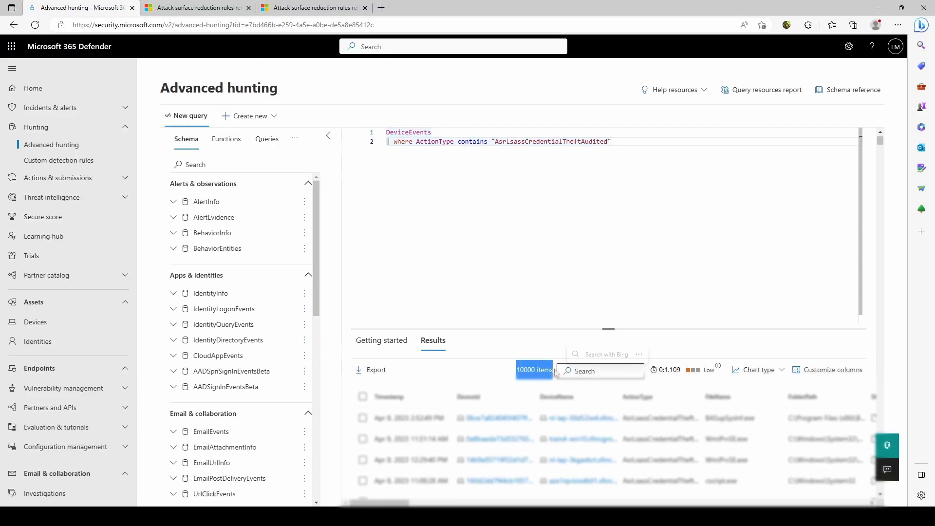
pyautogui.click(669, 270)
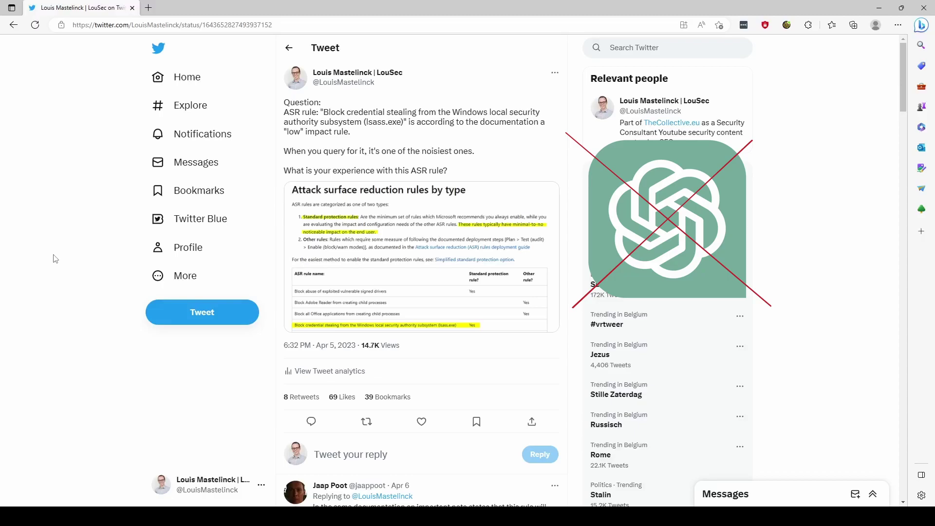
# Scroll through the replies to the tweet about the noisy lsass ASR rule
pyautogui.scroll(-7, 214, 331)
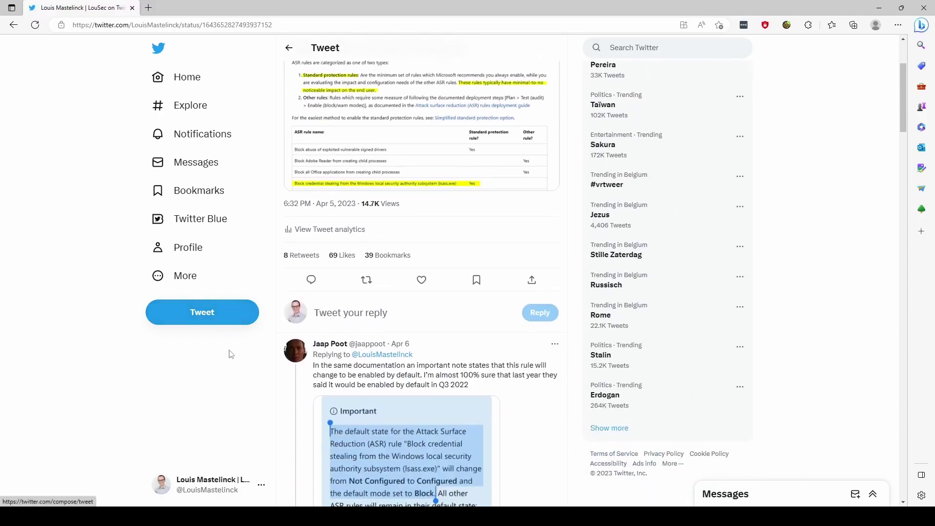
pyautogui.scroll(-3, 284, 366)
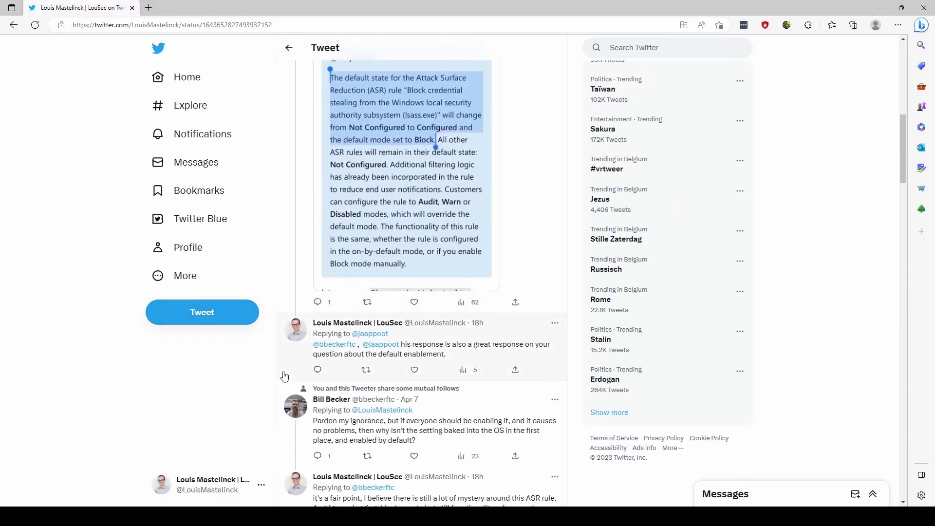
pyautogui.scroll(-4, 281, 377)
pyautogui.scroll(-1, 217, 395)
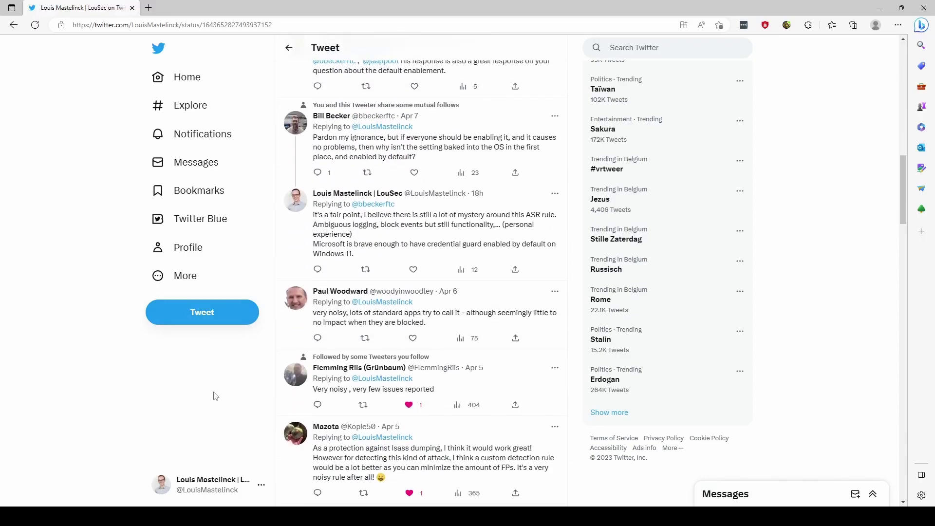
pyautogui.scroll(-4, 213, 394)
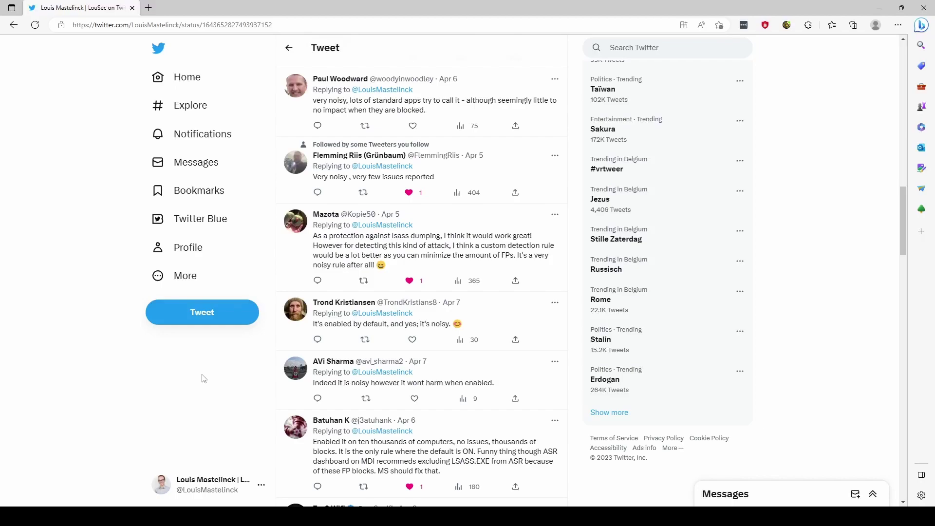
pyautogui.scroll(-1, 204, 379)
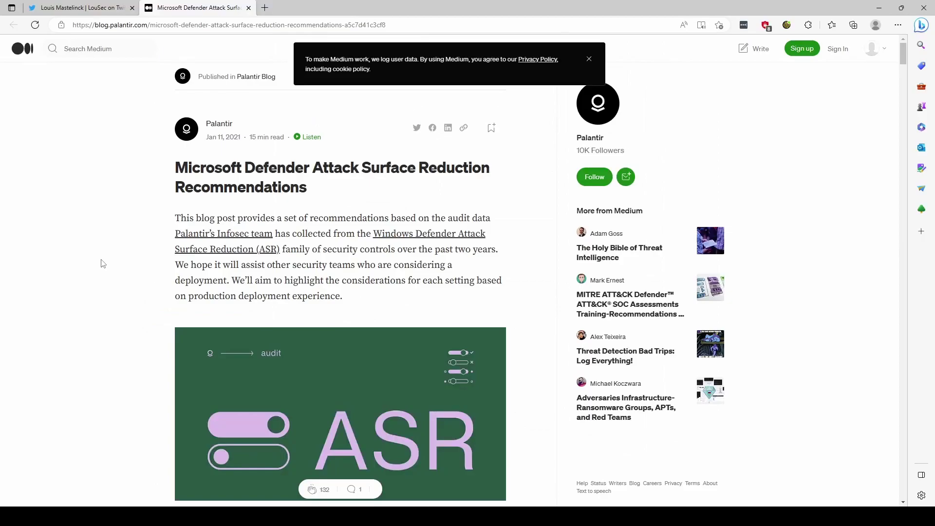
# Read Palantir's ASR recommendation summary tables and lsass rule notes on Medium
pyautogui.click(103, 8)
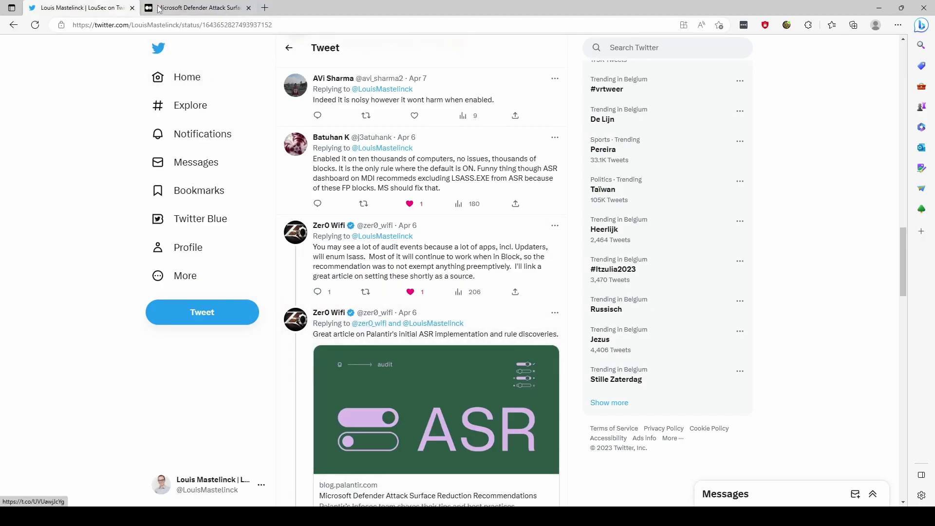
pyautogui.click(194, 9)
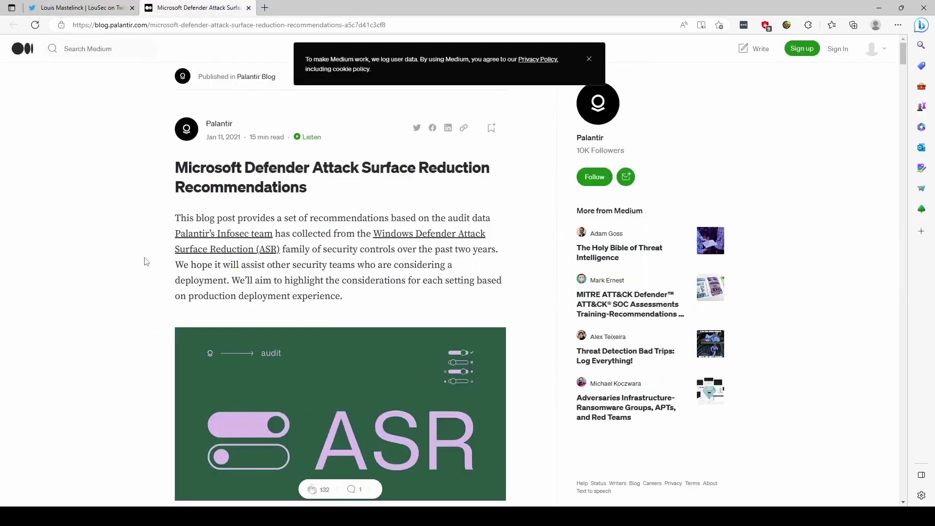
pyautogui.scroll(-2, 147, 261)
pyautogui.scroll(-12, 146, 261)
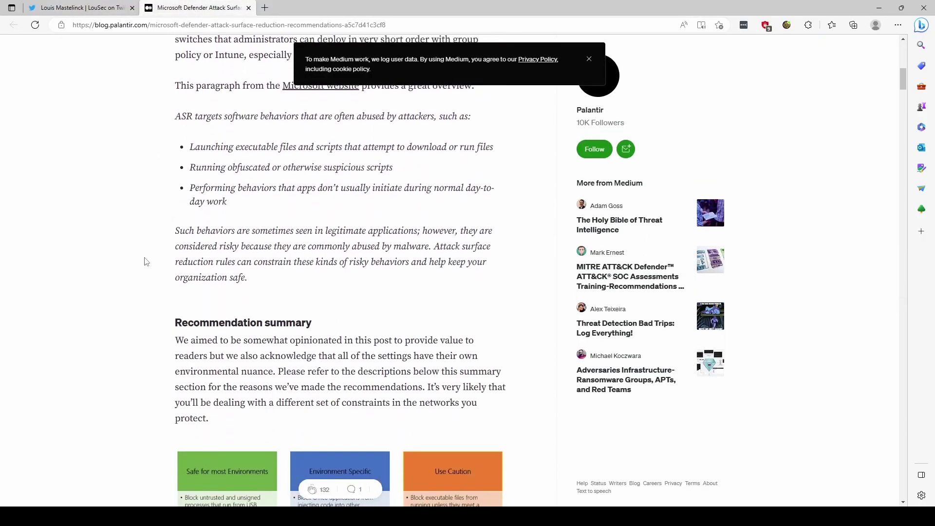
pyautogui.scroll(-2, 146, 262)
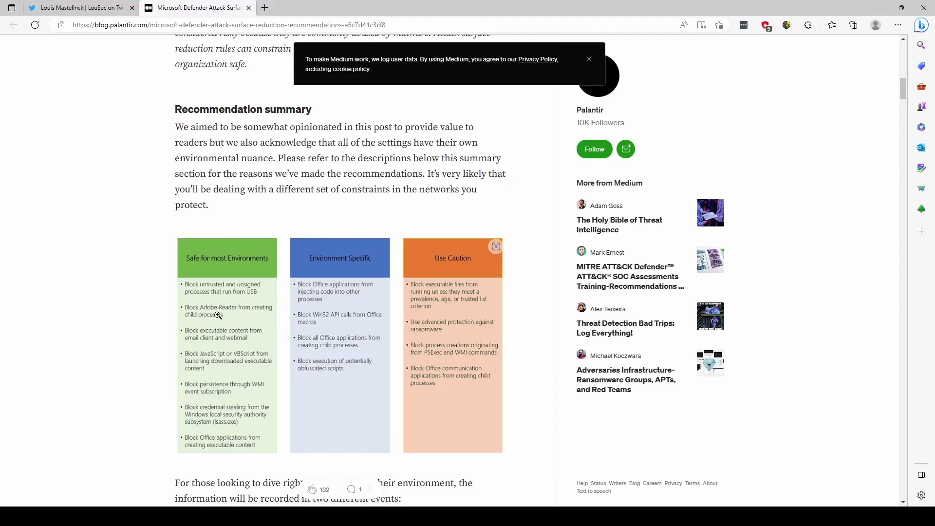
pyautogui.scroll(-1, 94, 309)
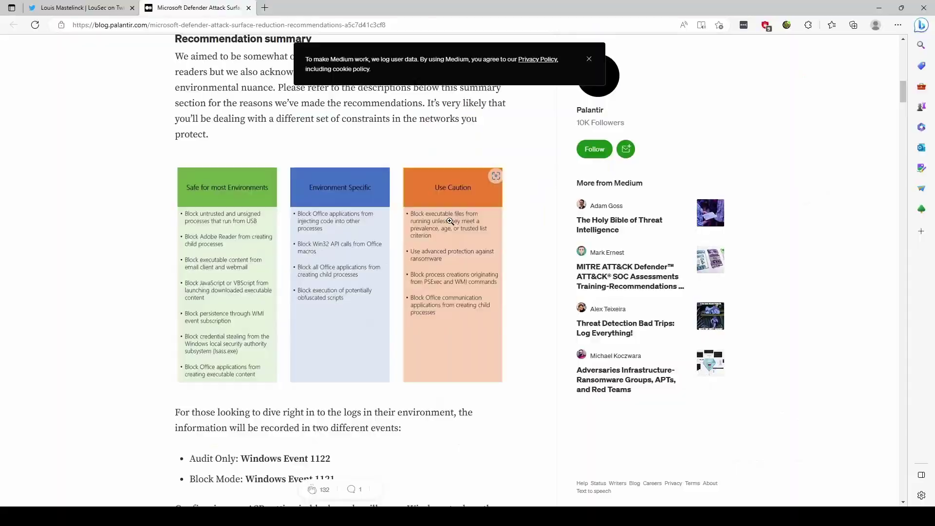
pyautogui.scroll(-20, 377, 269)
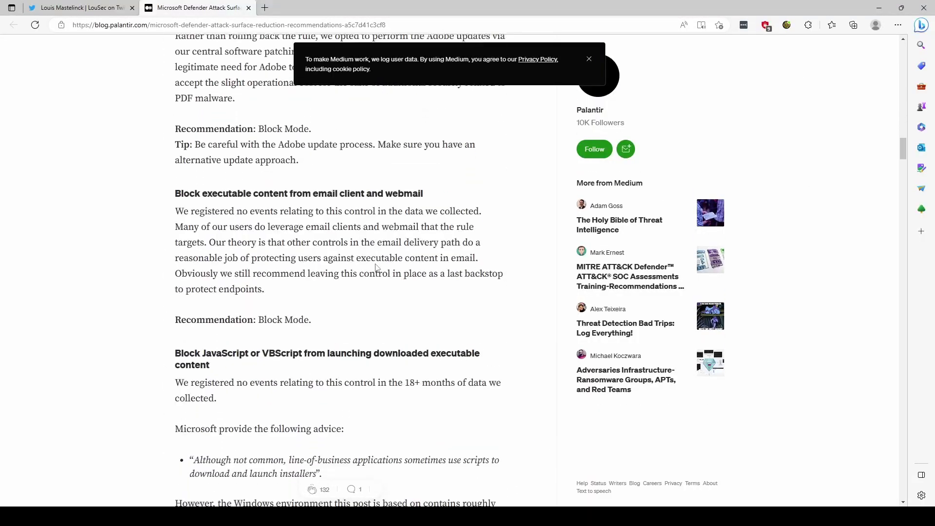
pyautogui.scroll(-17, 375, 267)
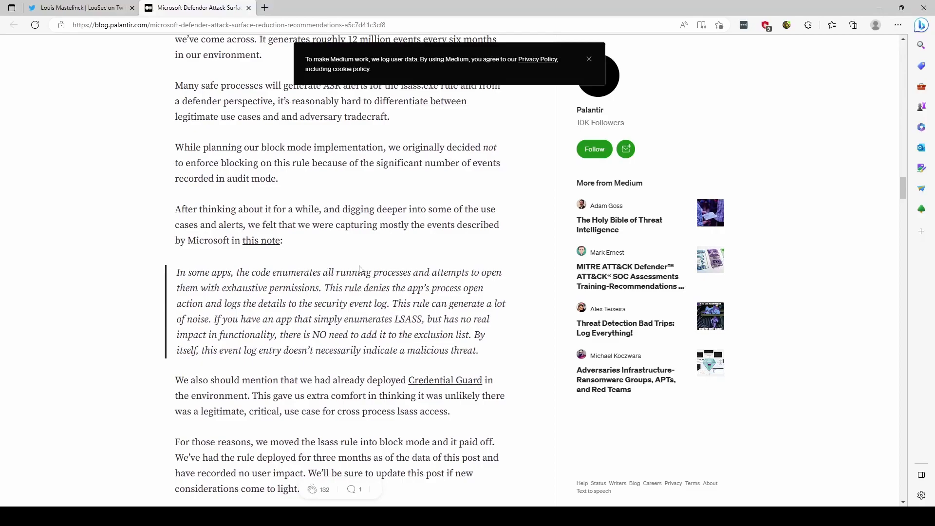
# Scroll back to the top of the article and return to the Twitter reply thread
pyautogui.scroll(15, 360, 269)
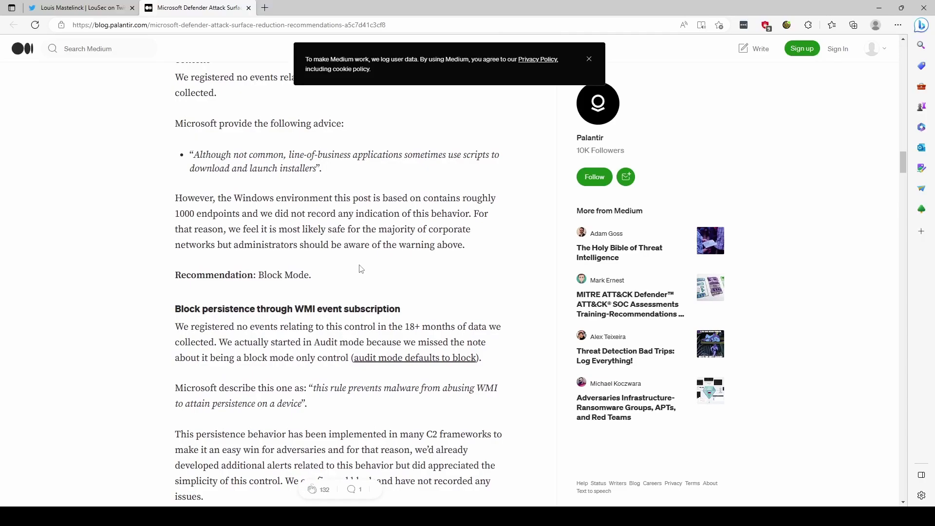
pyautogui.scroll(8, 360, 269)
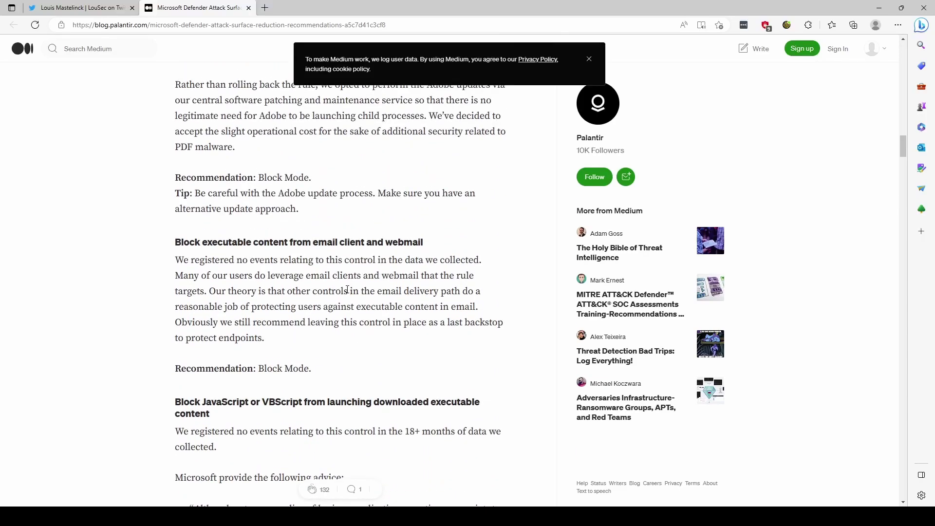
pyautogui.scroll(15, 348, 290)
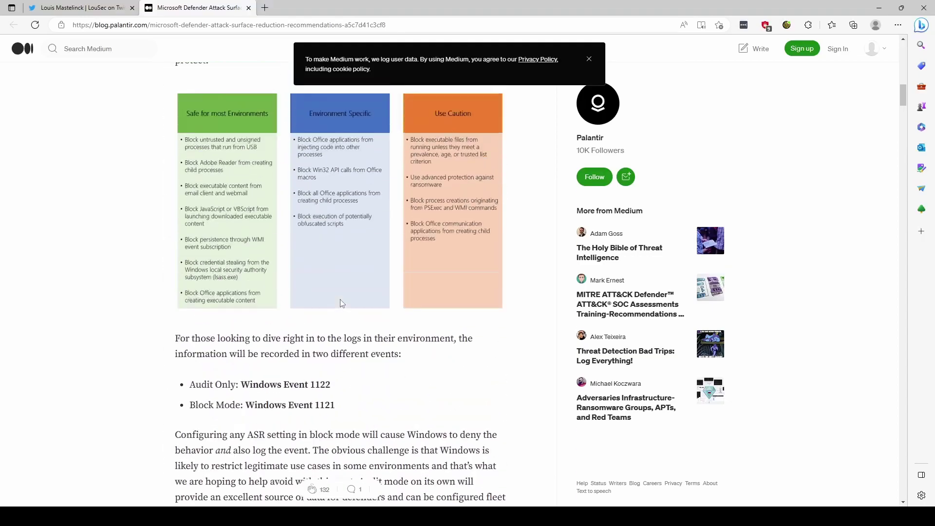
pyautogui.scroll(15, 343, 303)
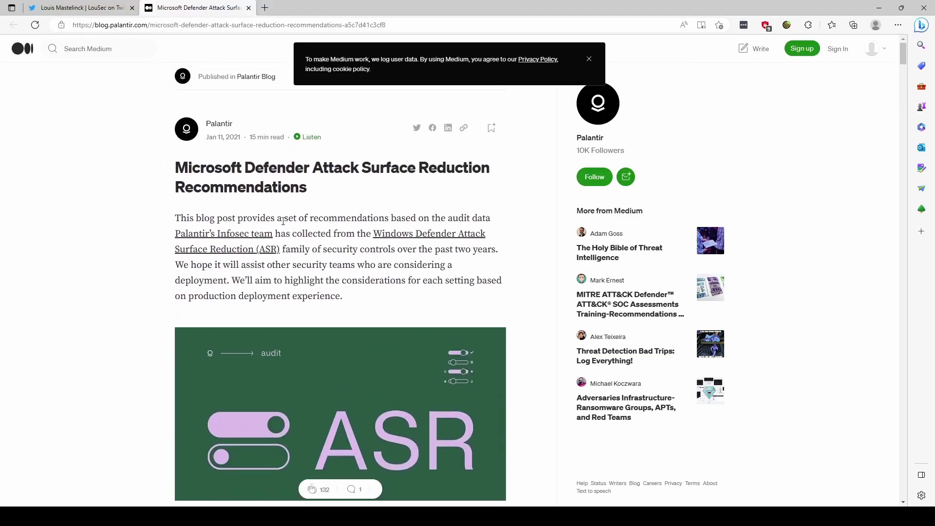
pyautogui.click(78, 7)
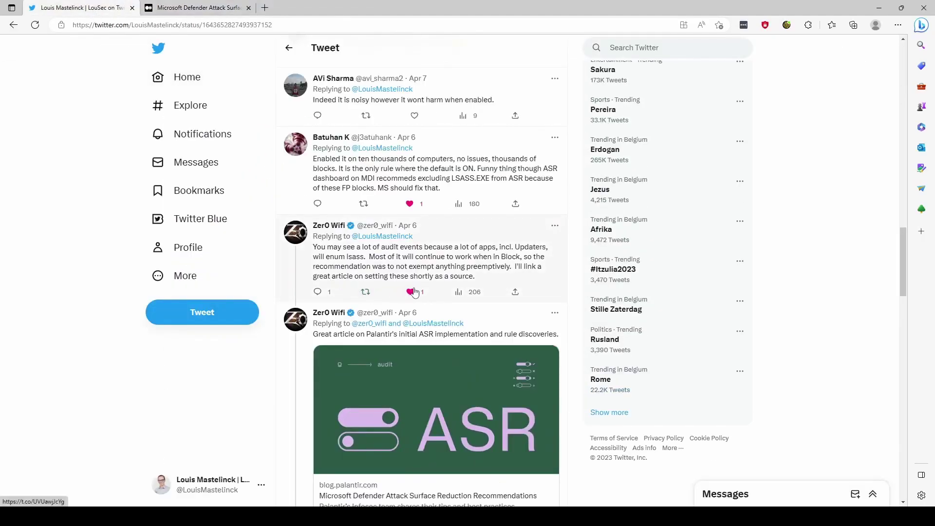
# Open the reply about blocking the lsass rule at 30 clients and read the follow-up advice on test-group rollout
pyautogui.hotkey('alt', 'Left')
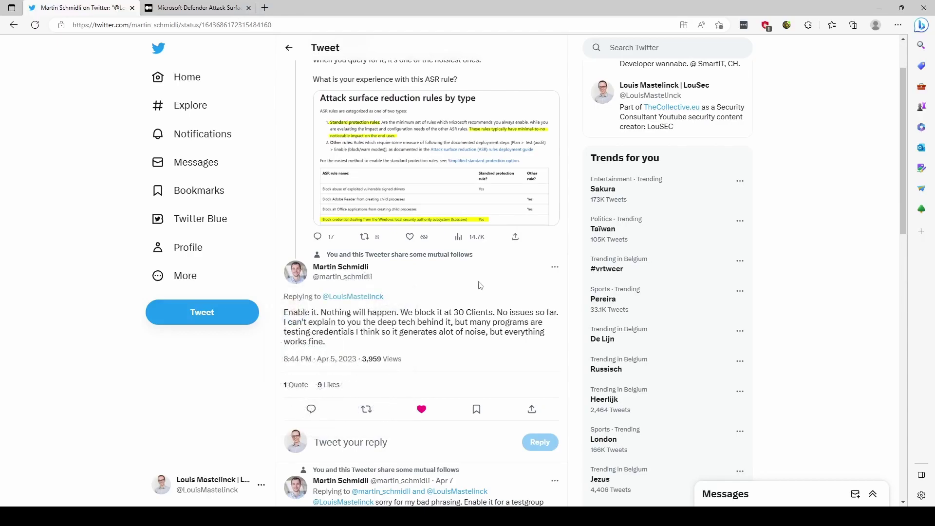
pyautogui.scroll(-3, 479, 285)
pyautogui.scroll(-1, 479, 287)
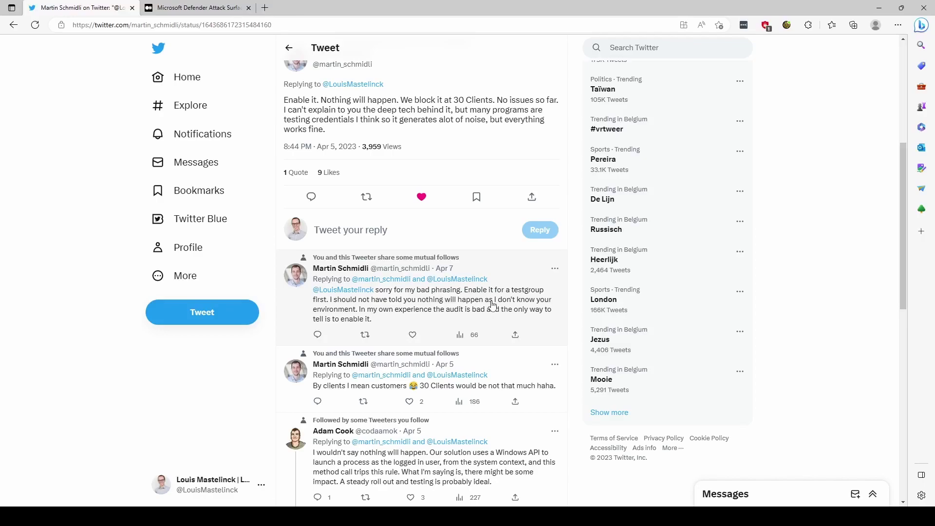
pyautogui.scroll(-1, 493, 304)
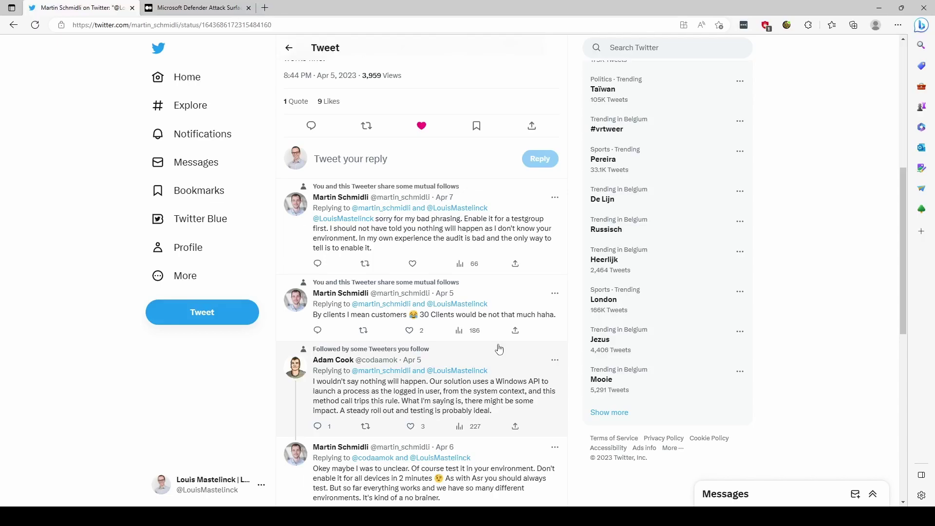
pyautogui.scroll(-3, 498, 349)
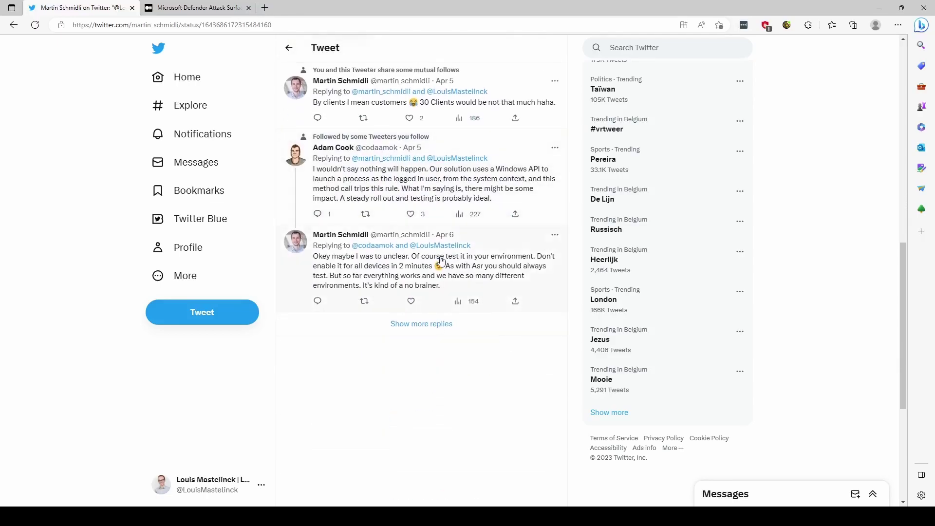
pyautogui.scroll(2, 488, 282)
pyautogui.scroll(1, 488, 281)
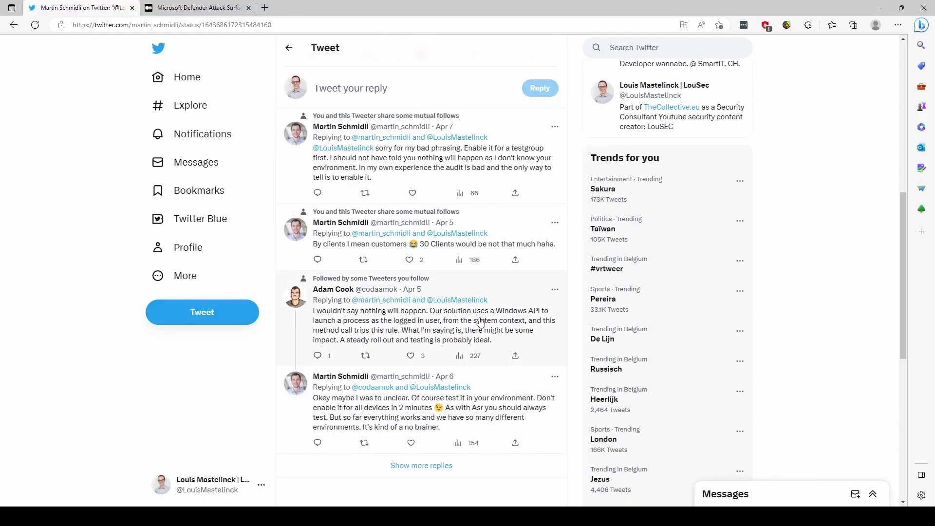